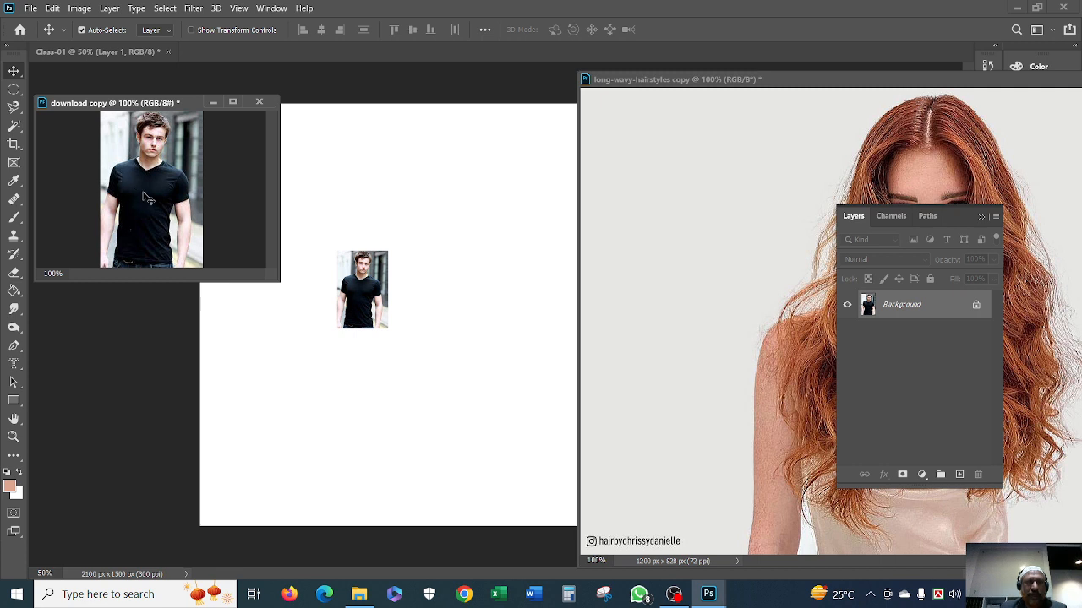
# Copy the man's photo from the download copy window onto the Class-01 canvas, up and to the right of the first copy
pyautogui.moveTo(144, 197); pyautogui.dragTo(462, 233)
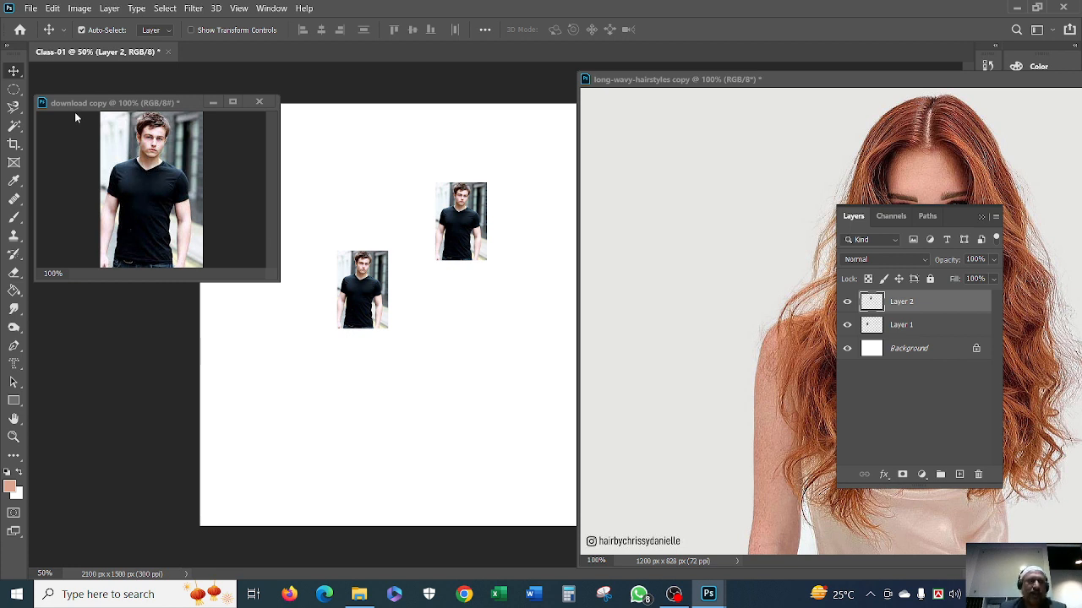
pyautogui.rightClick(21, 76)
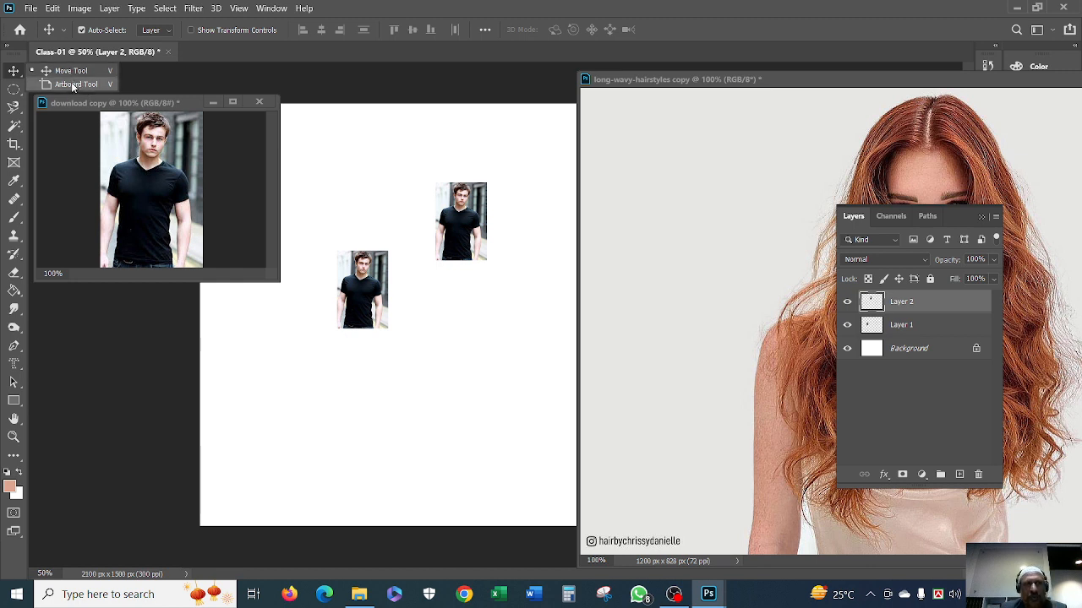
pyautogui.click(412, 210)
# Minimize the download copy and long-wavy-hairstyles copy windows and collapse the floating Layers panel
pyautogui.click(213, 103)
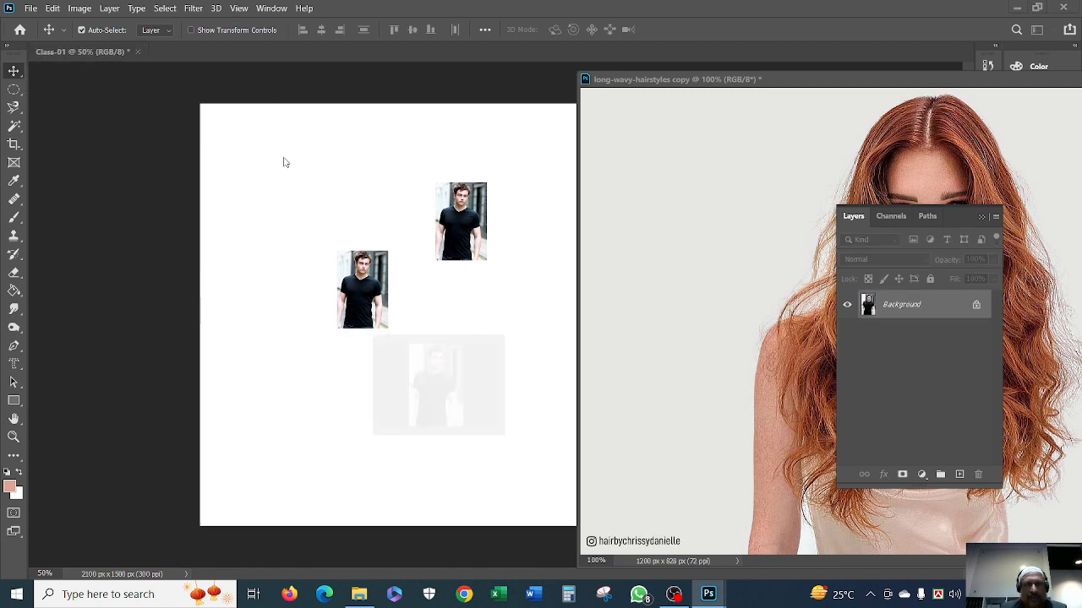
pyautogui.moveTo(920, 83); pyautogui.dragTo(648, 105)
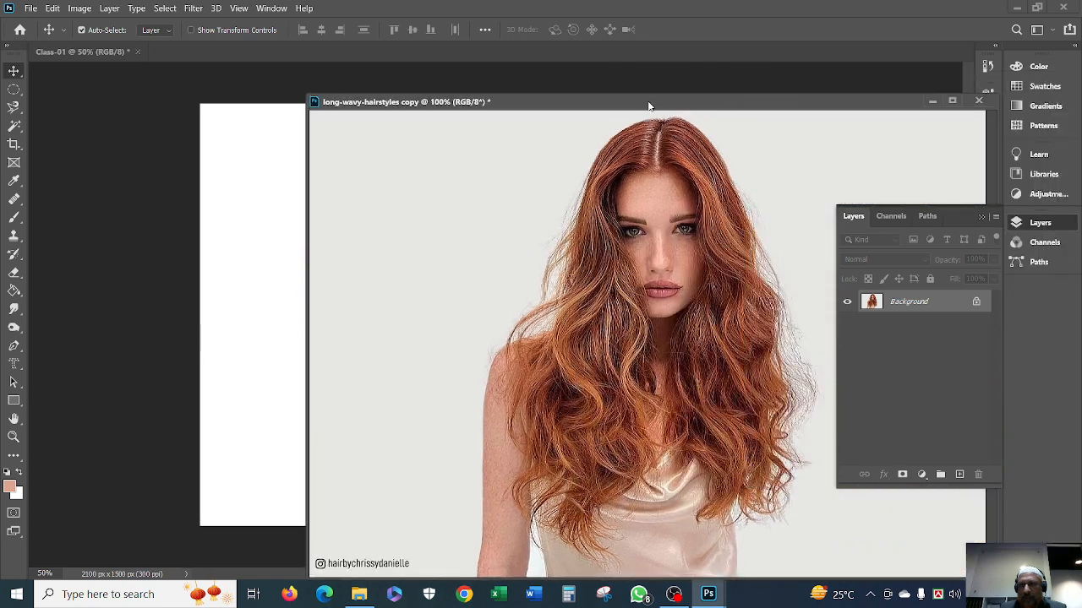
pyautogui.click(929, 102)
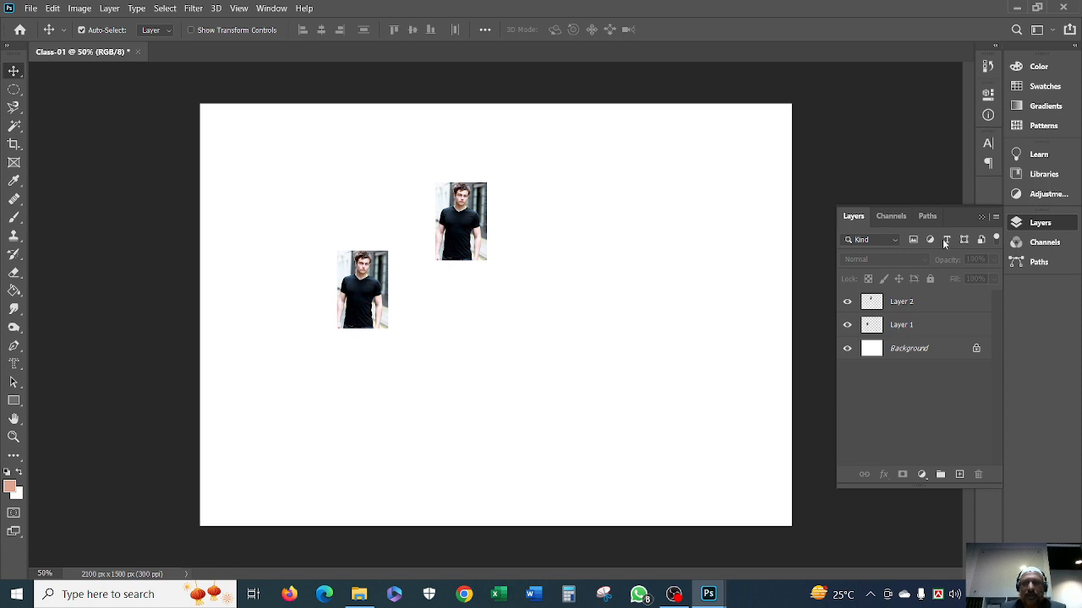
pyautogui.click(979, 217)
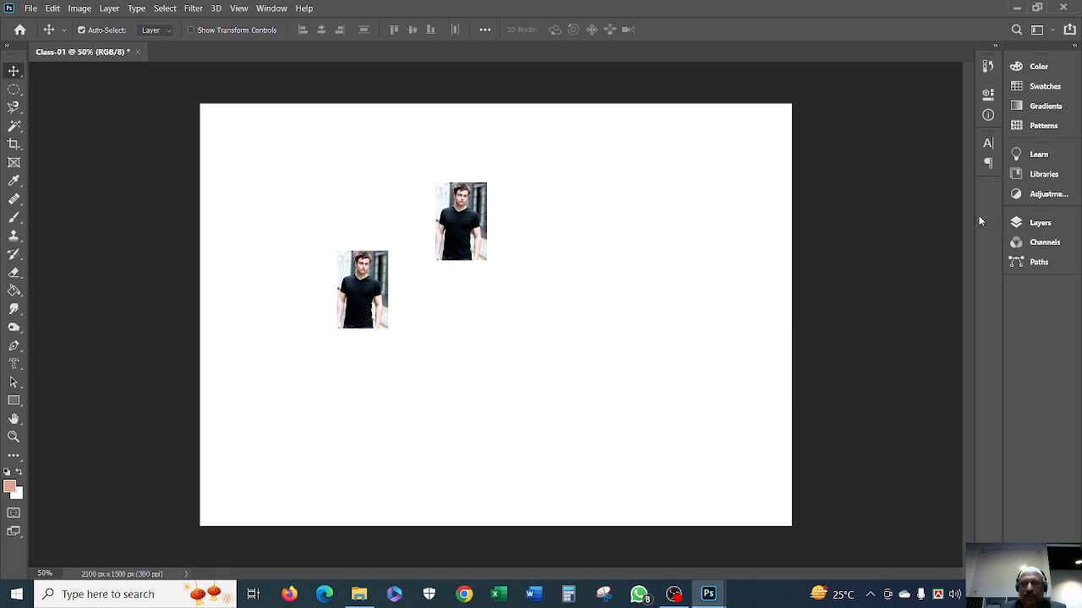
# Try drawing a white artboard about 3318 by 1778 px around the whole Class-01 canvas with the Artboard tool
pyautogui.rightClick(15, 74)
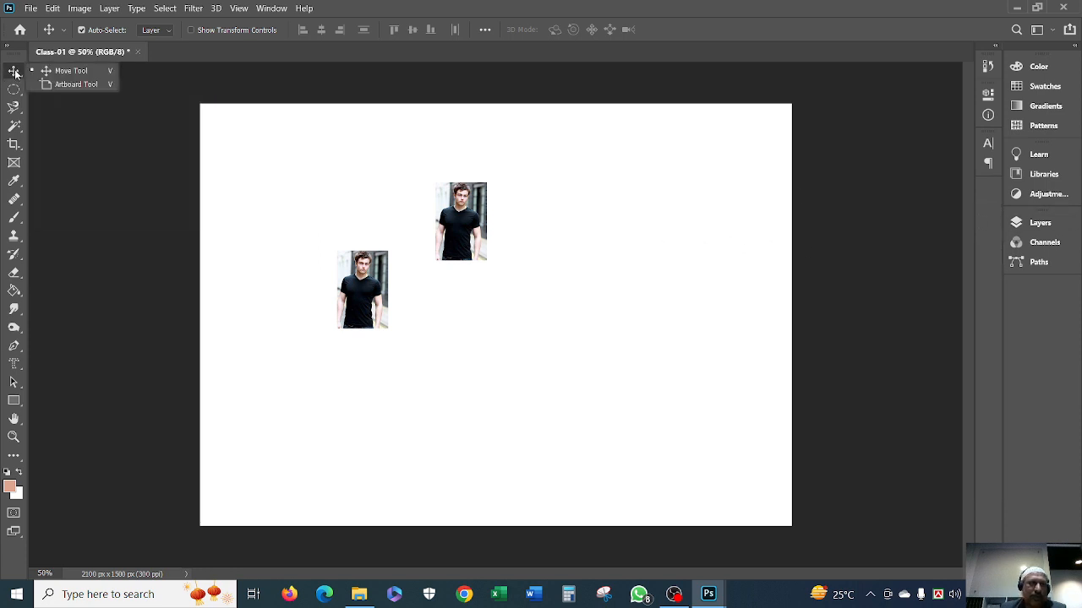
pyautogui.click(72, 84)
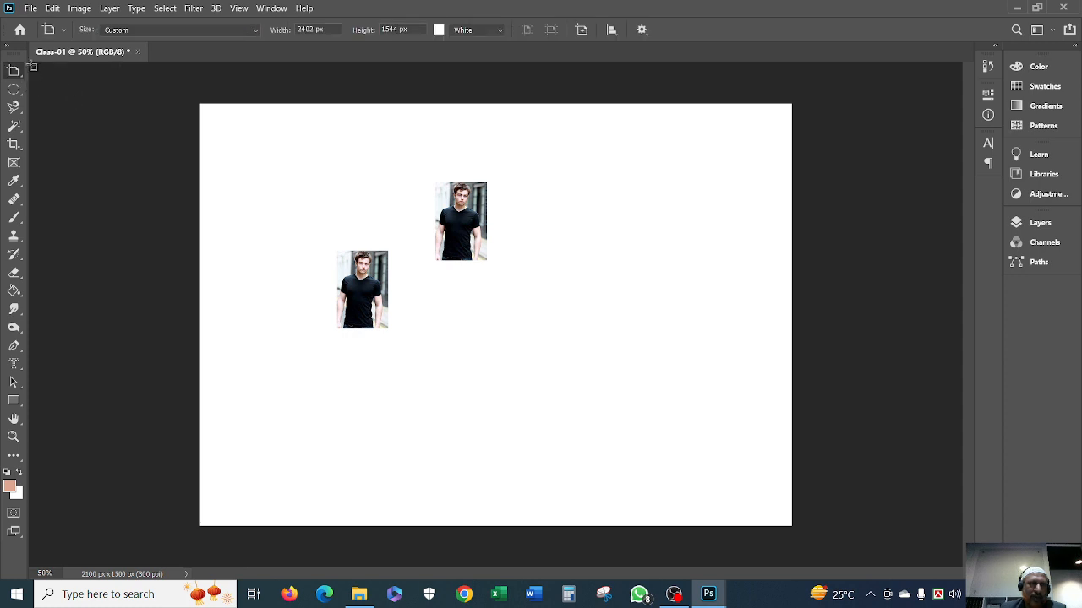
pyautogui.moveTo(32, 66); pyautogui.dragTo(964, 565)
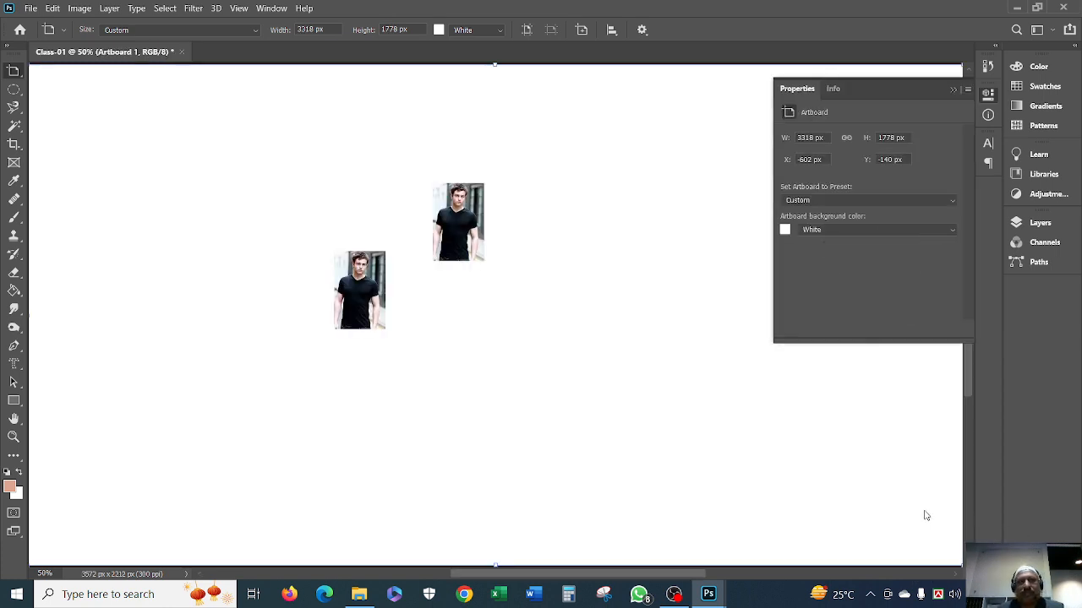
pyautogui.press('Return')
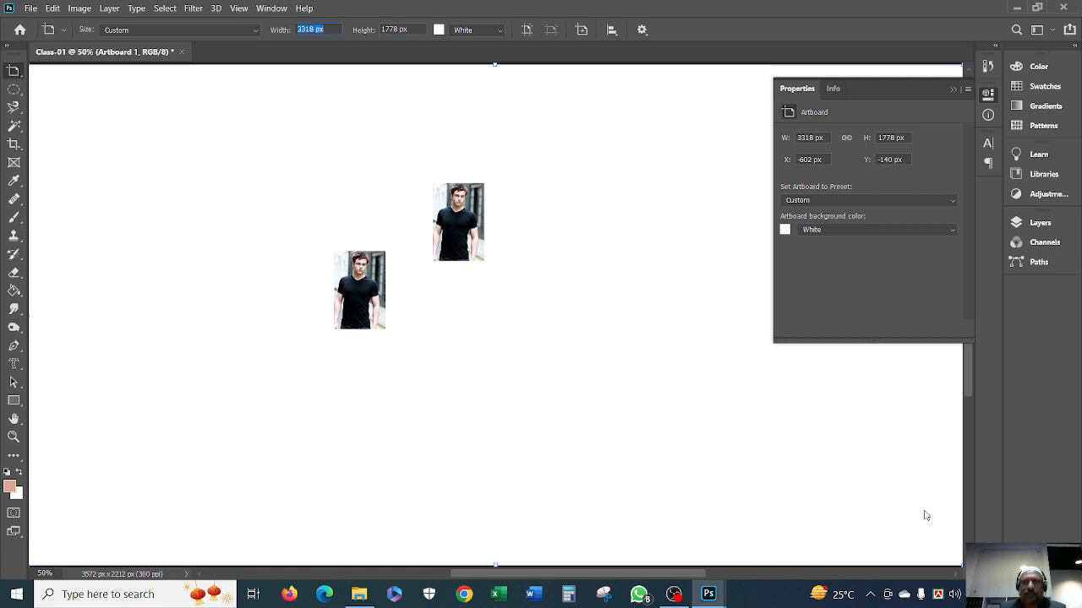
pyautogui.press('v')
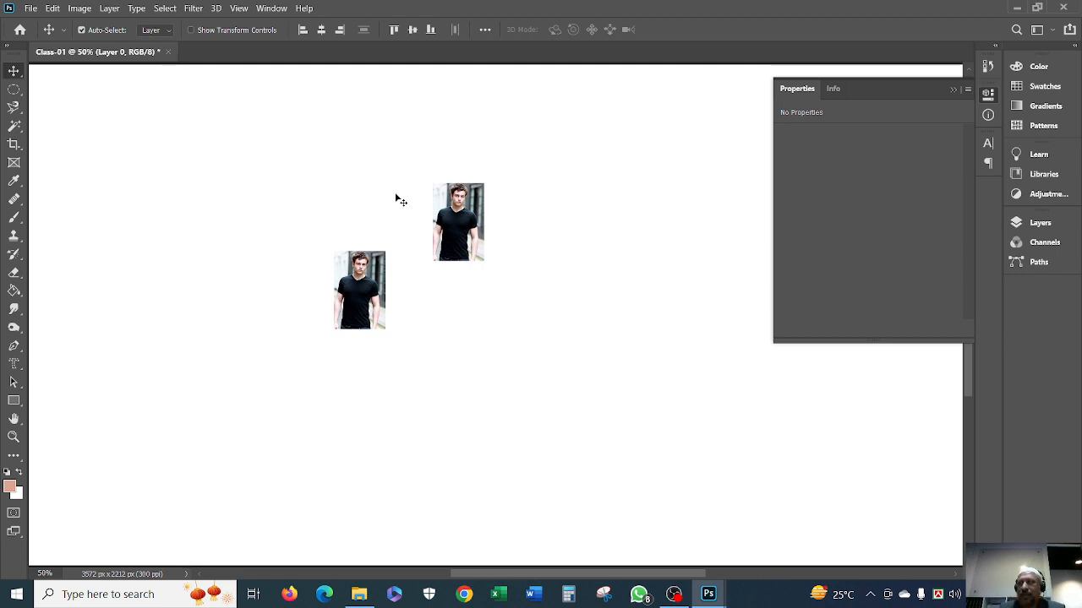
# Undo the first artboard and draw a new one about 3294 by 1796 px around the whole canvas
pyautogui.rightClick(15, 75)
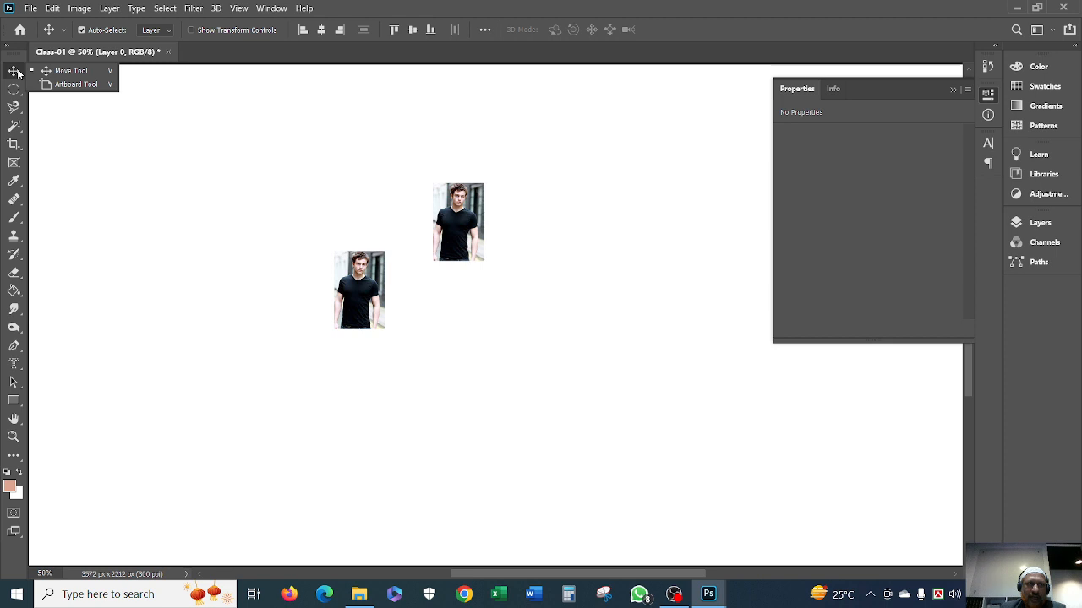
pyautogui.click(76, 84)
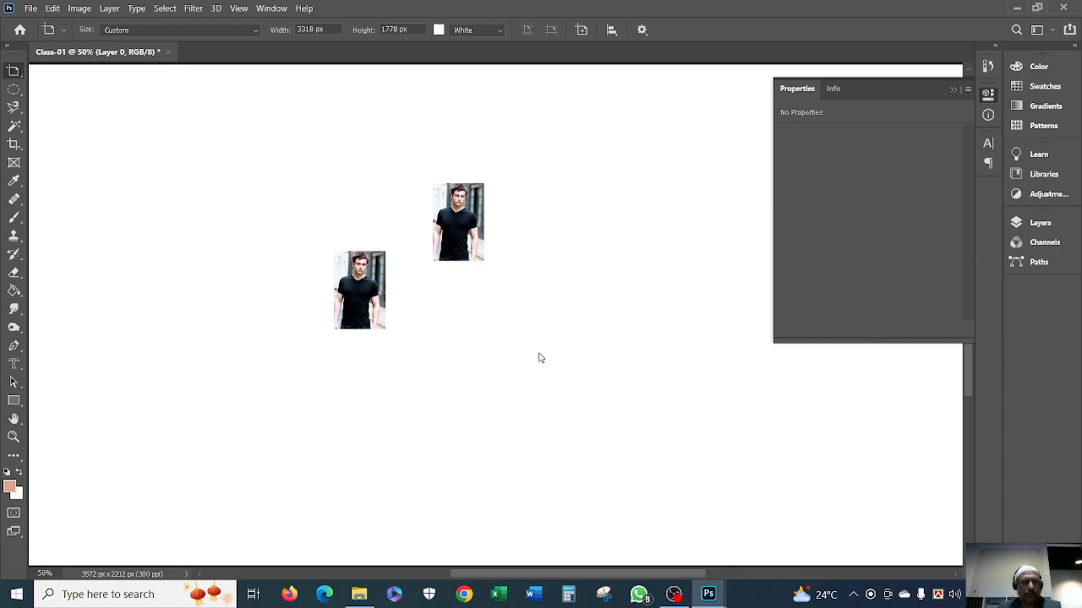
pyautogui.press('Escape')
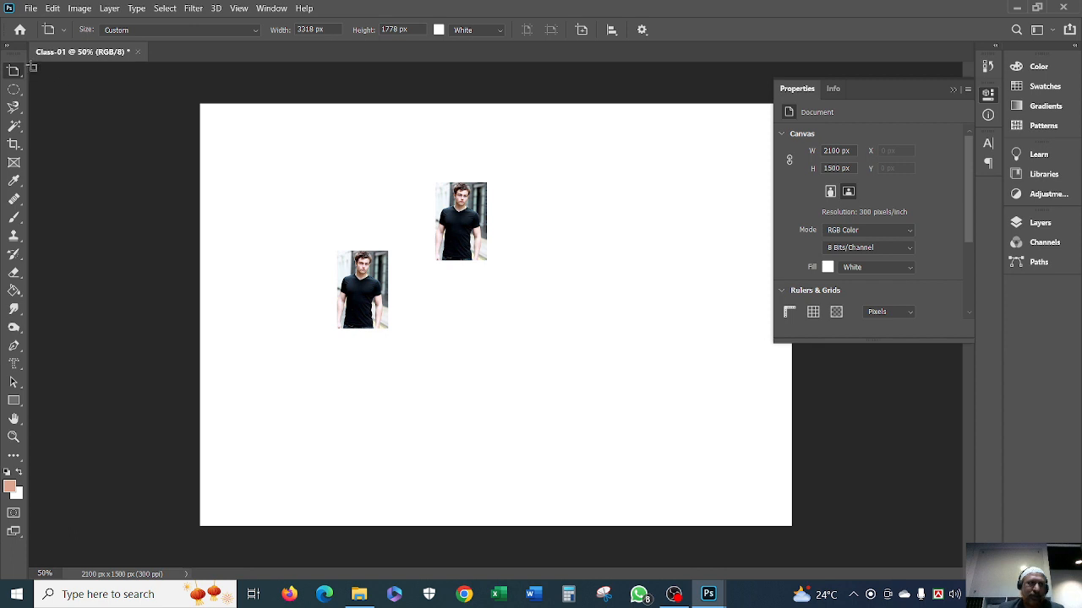
pyautogui.moveTo(31, 67); pyautogui.dragTo(960, 574)
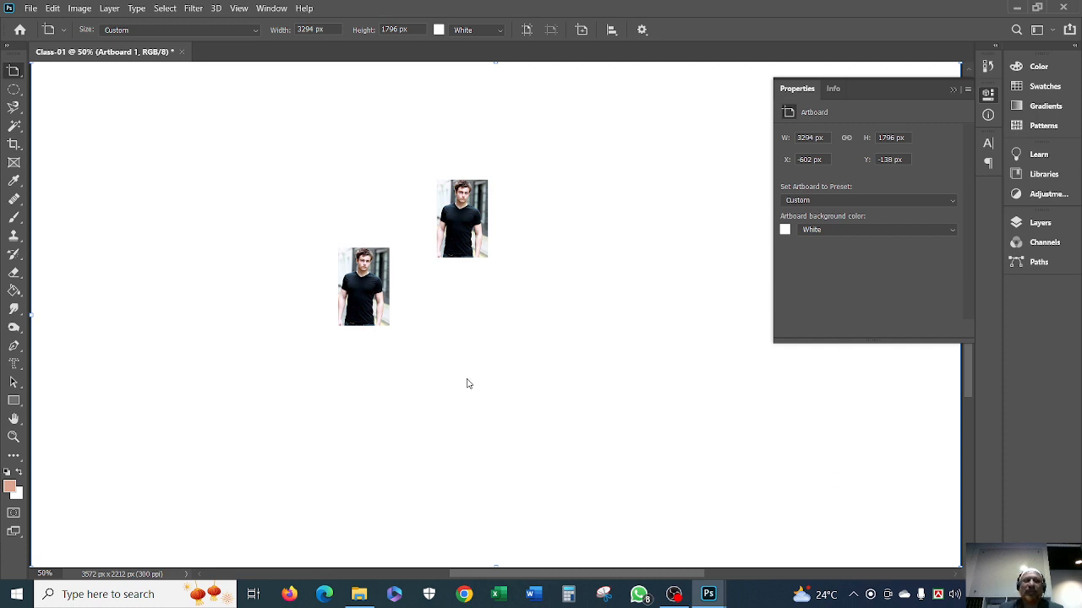
# Use the Move tool to bring the lower-left copy of the man's photo up level with the other copy
pyautogui.rightClick(14, 71)
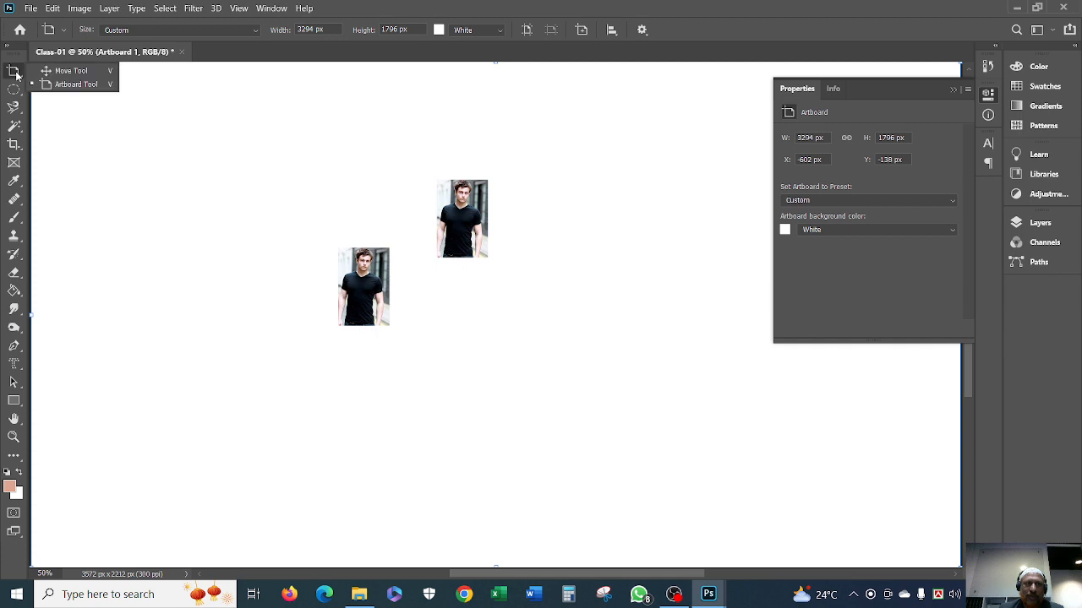
pyautogui.click(70, 71)
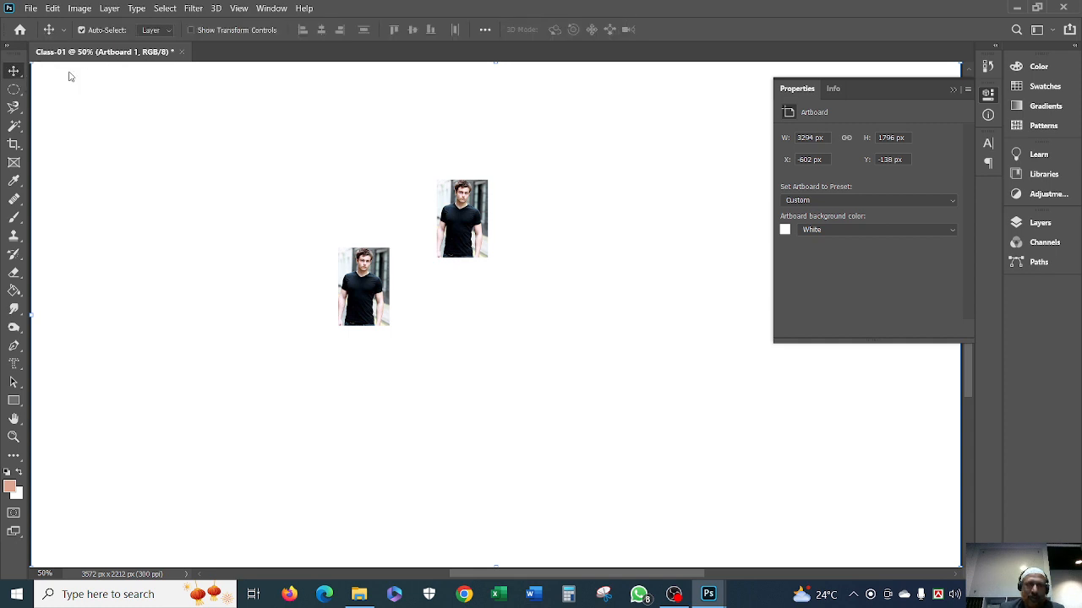
pyautogui.moveTo(354, 297); pyautogui.dragTo(320, 224)
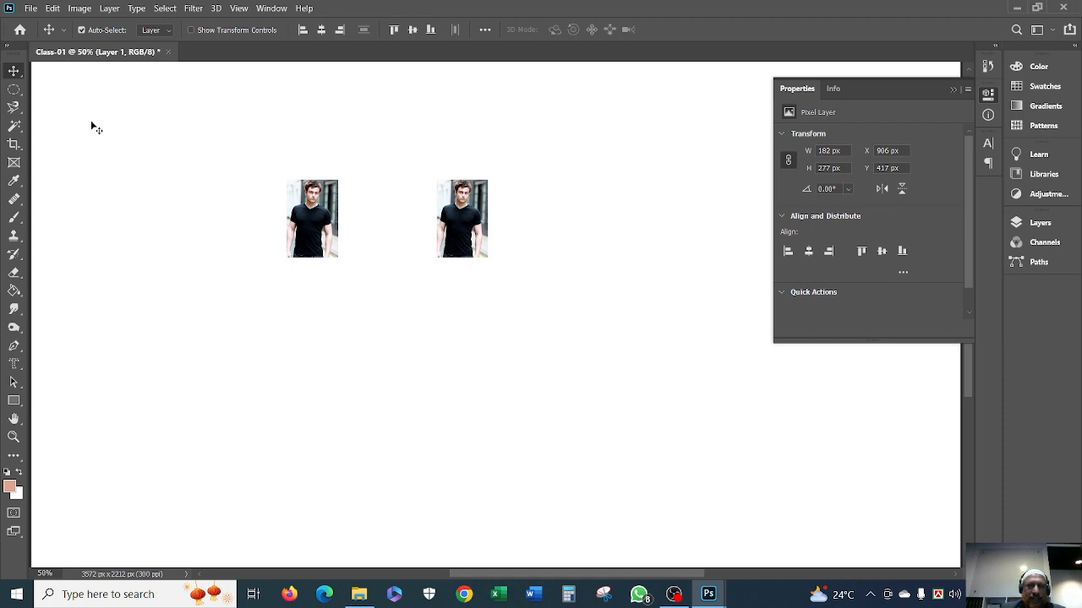
# Activate the Rectangular Marquee tool and zoom in to 200% on the left copy of the man's photo
pyautogui.click(21, 94)
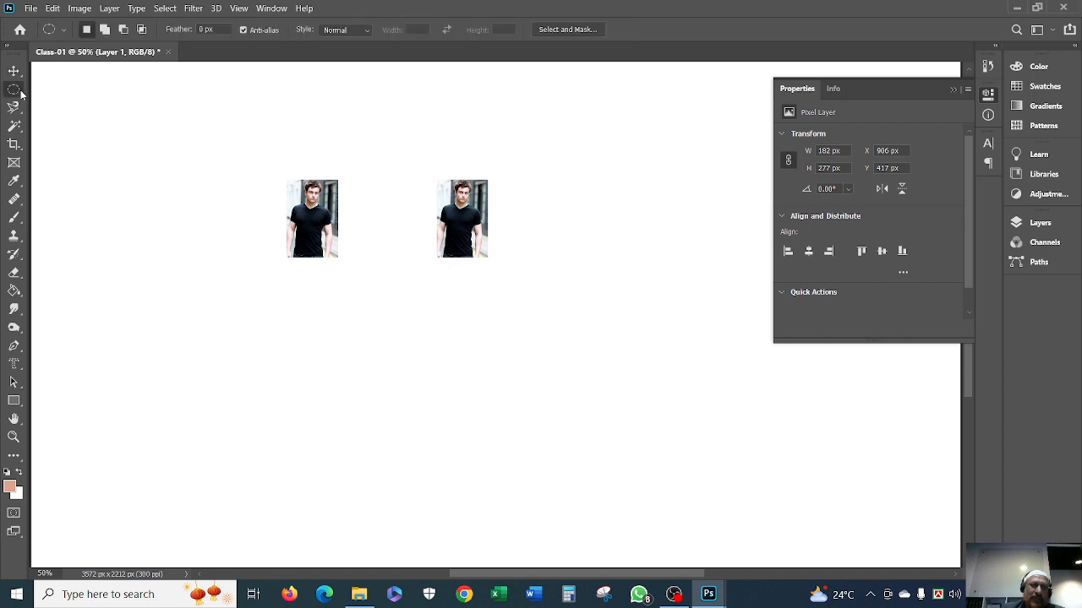
pyautogui.rightClick(20, 94)
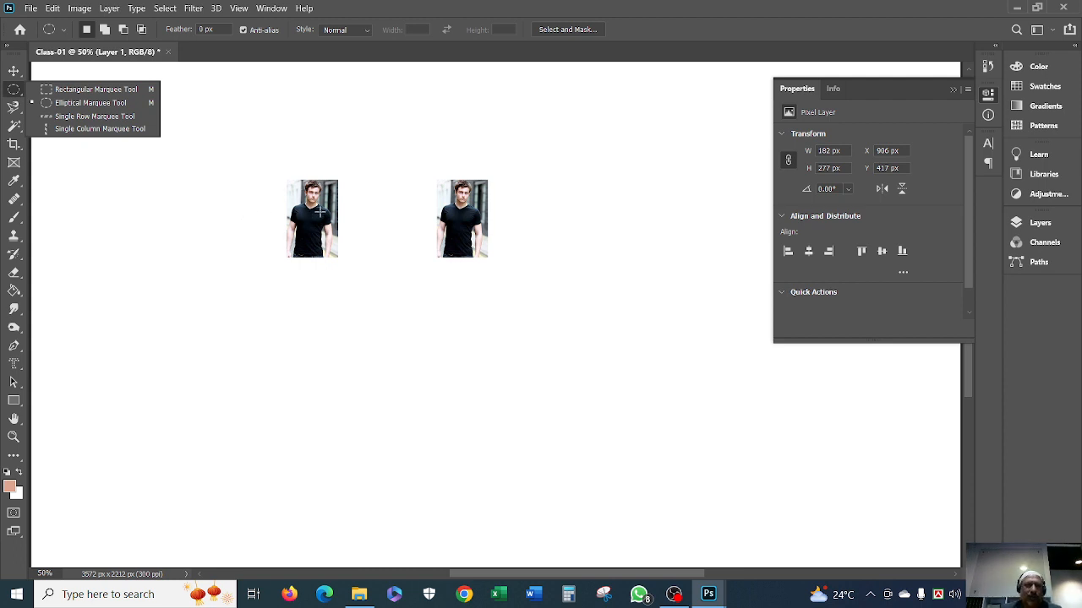
pyautogui.hscroll(-1, 310, 201)
pyautogui.keyDown('ctrl'); pyautogui.click(400, 228); pyautogui.keyUp('ctrl')
pyautogui.keyDown('ctrl'); pyautogui.click(401, 228); pyautogui.keyUp('ctrl')
pyautogui.keyDown('ctrl'); pyautogui.click(401, 228); pyautogui.keyUp('ctrl')
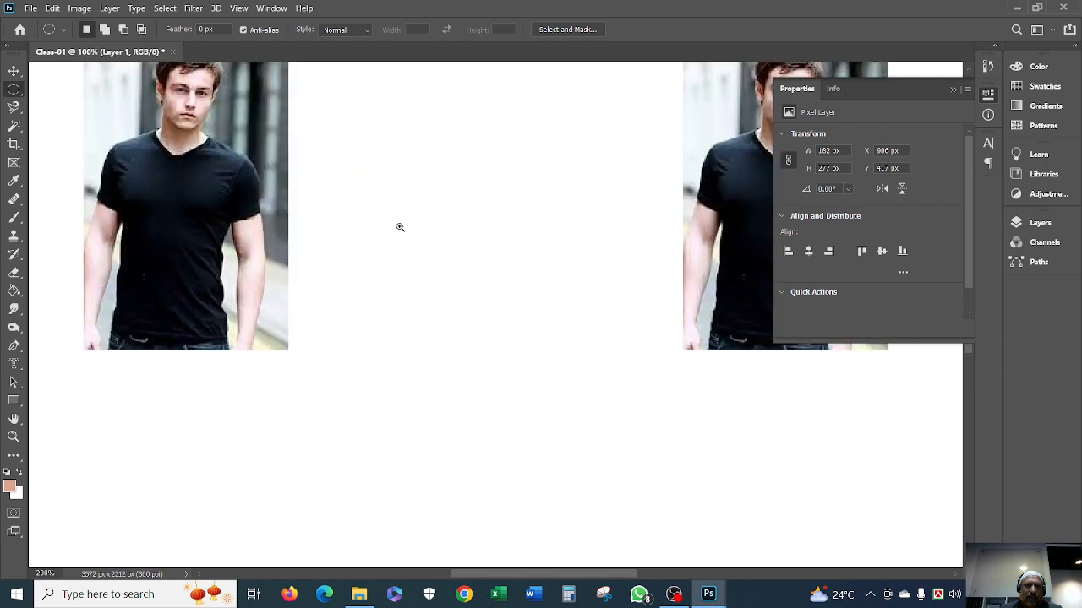
pyautogui.moveTo(196, 164); pyautogui.dragTo(311, 306)
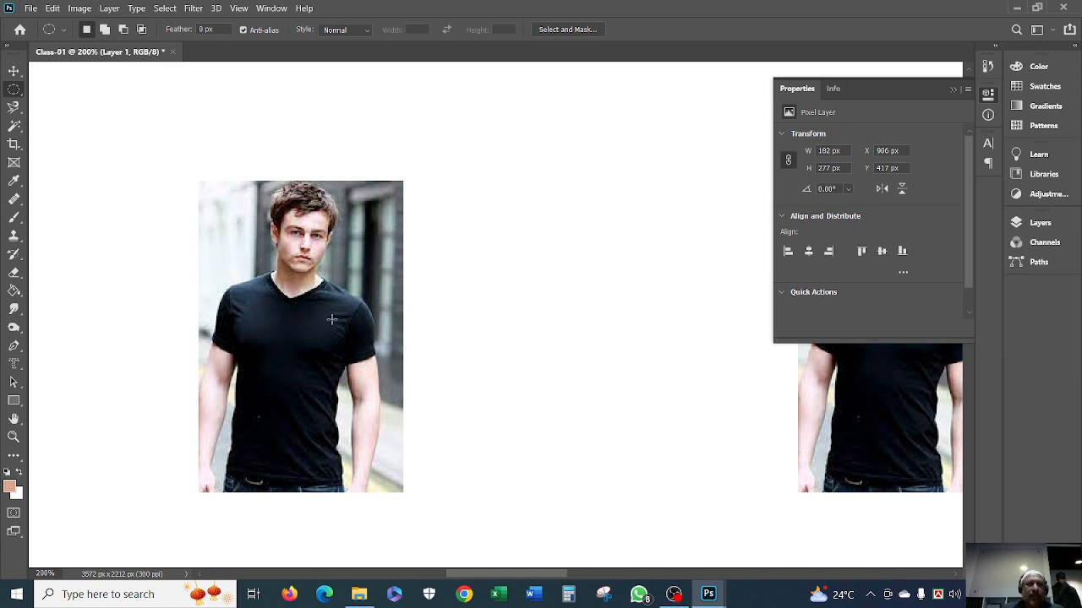
pyautogui.rightClick(19, 95)
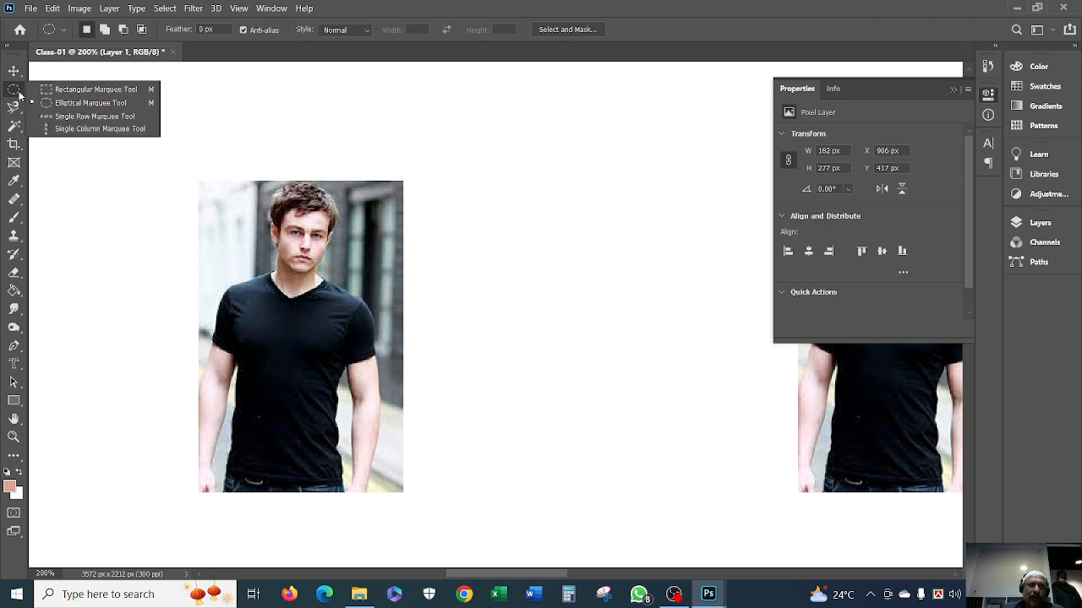
pyautogui.click(105, 88)
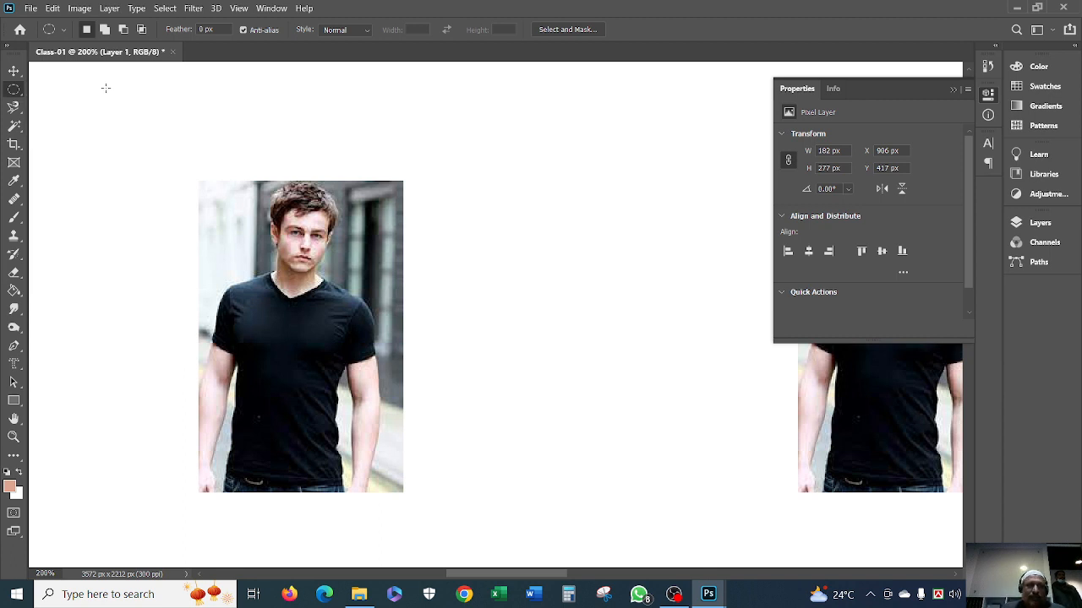
pyautogui.rightClick(19, 93)
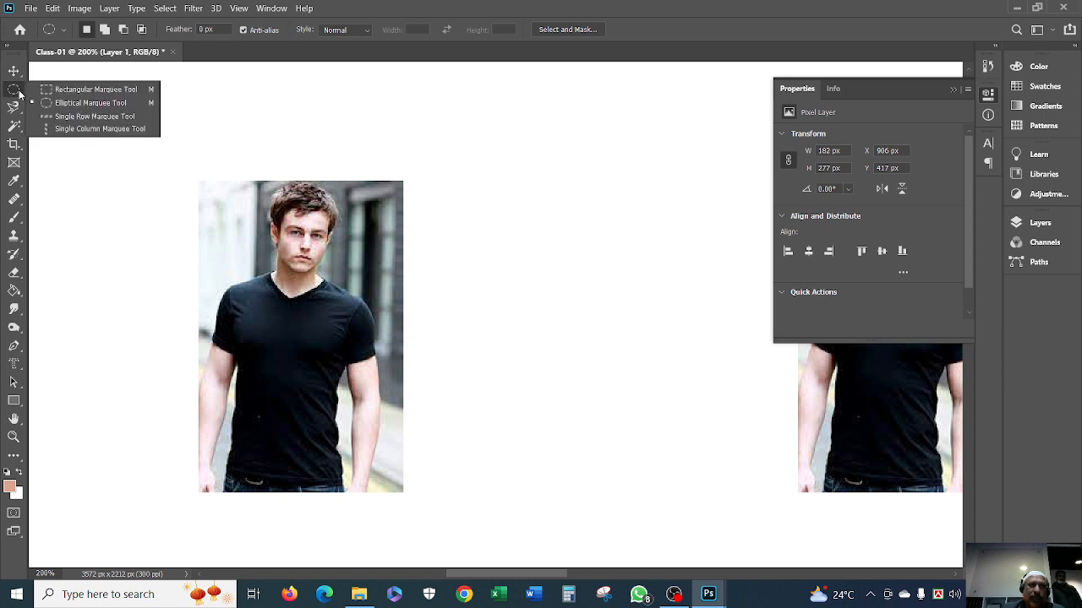
pyautogui.click(79, 89)
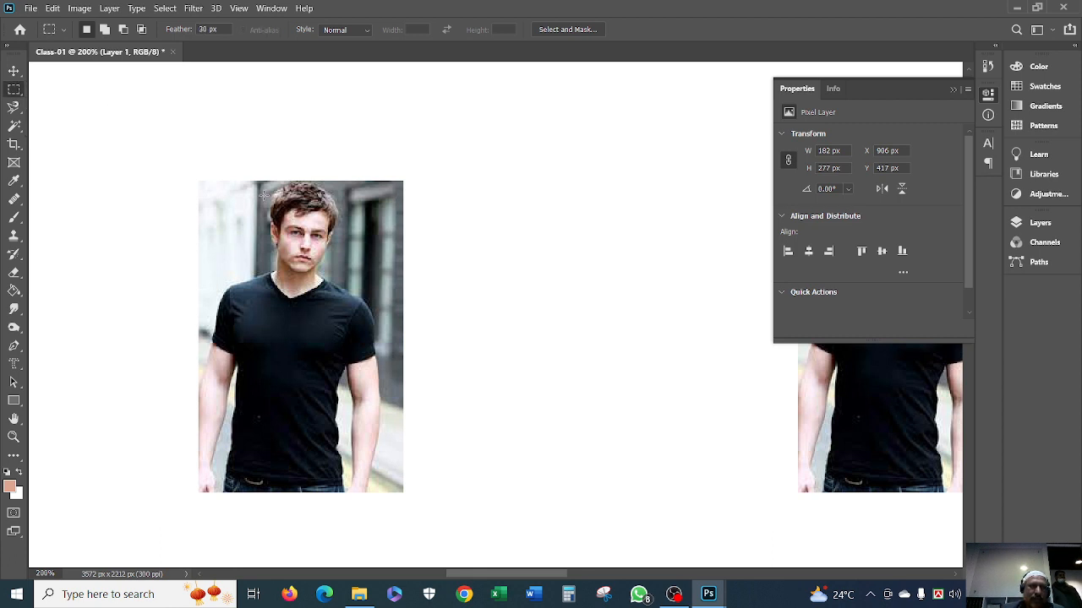
# Try a marquee selection with a 30 px feather around the man's head and clear the selection
pyautogui.moveTo(237, 183); pyautogui.dragTo(352, 302)
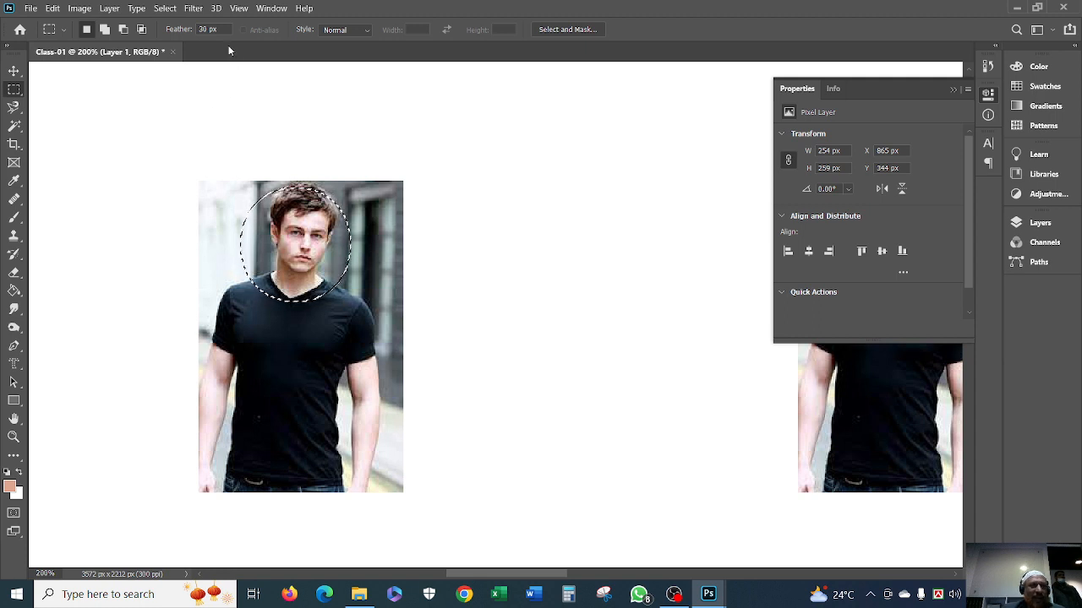
pyautogui.doubleClick(205, 29)
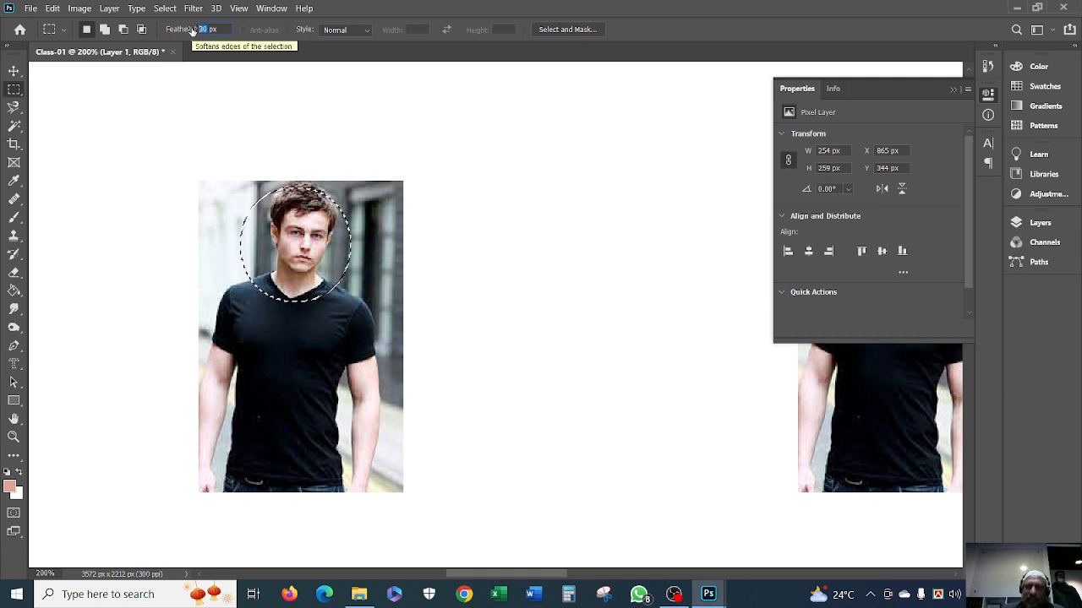
pyautogui.write('1')
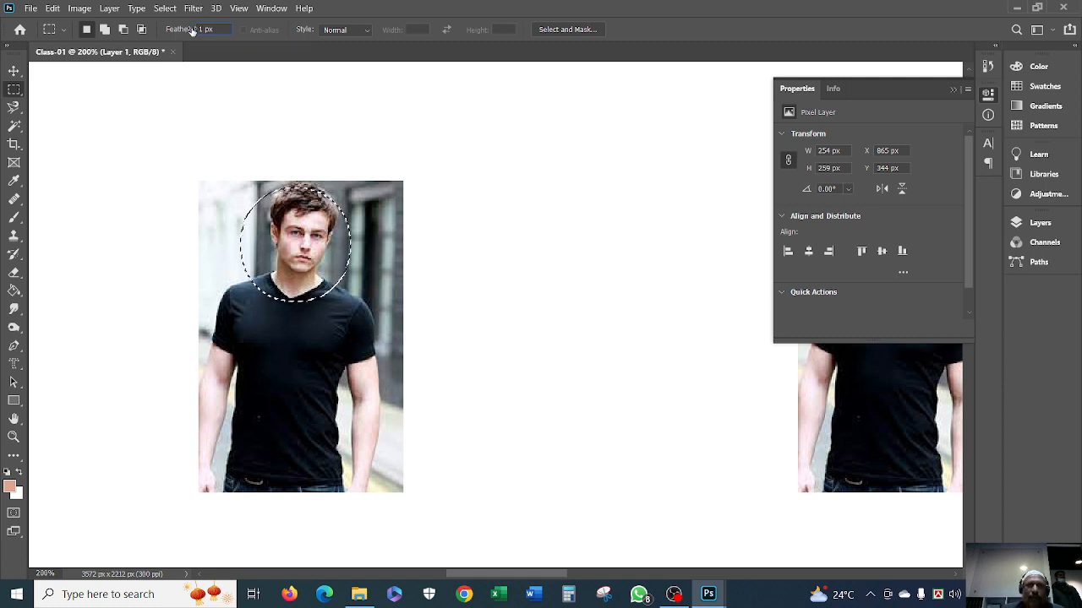
pyautogui.press('Escape')
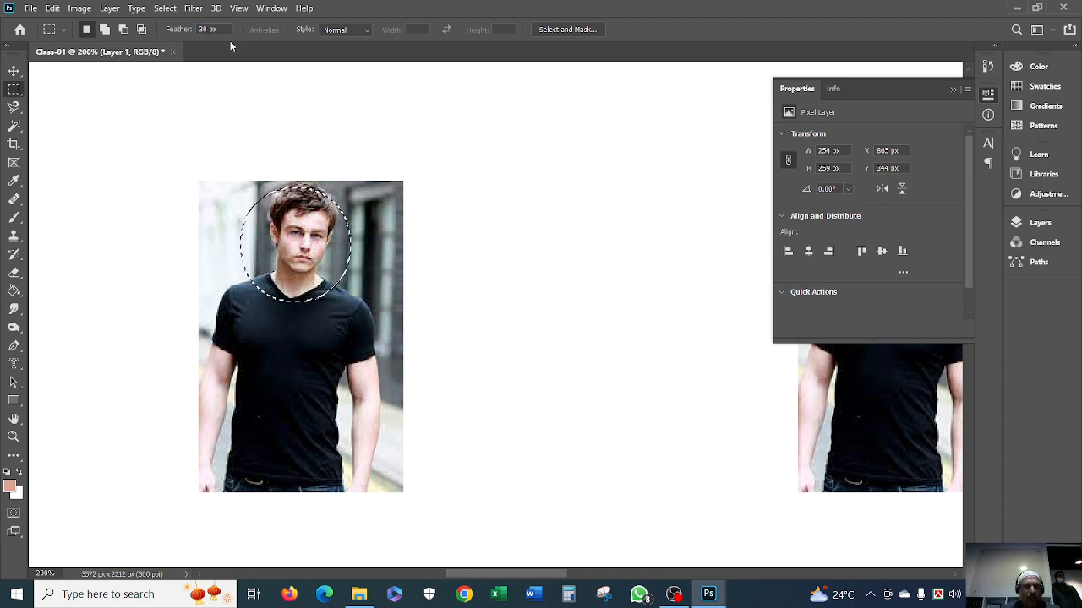
pyautogui.hotkey('ctrl', 'd')
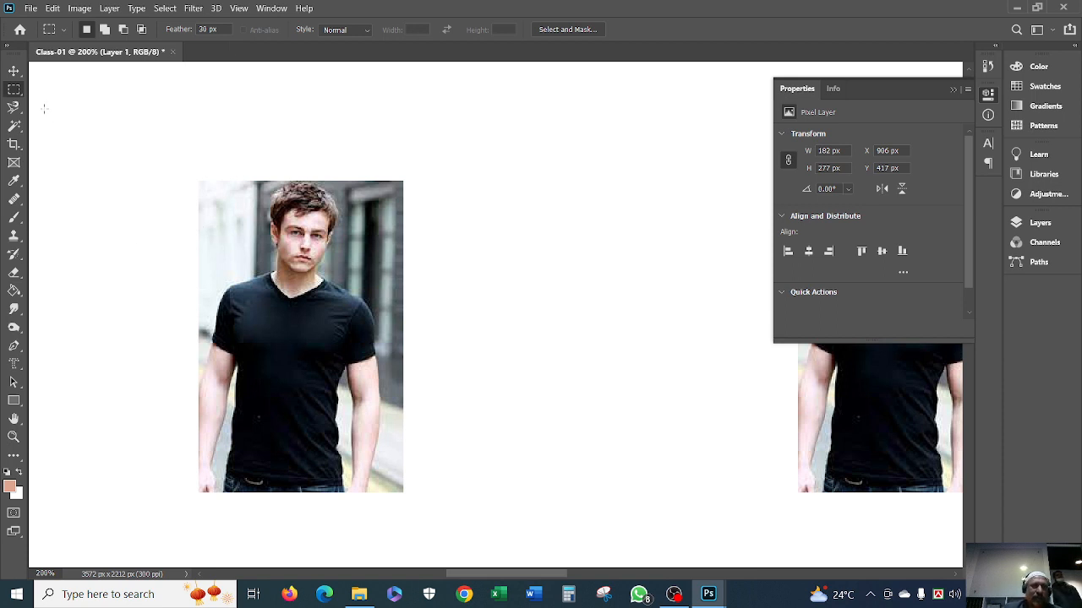
# With feather set to 0 px, draw a rectangular selection about 148 by 129 px over the man's head and shoulders and shift it slightly right
pyautogui.moveTo(228, 30); pyautogui.dragTo(201, 32)
pyautogui.click(209, 29)
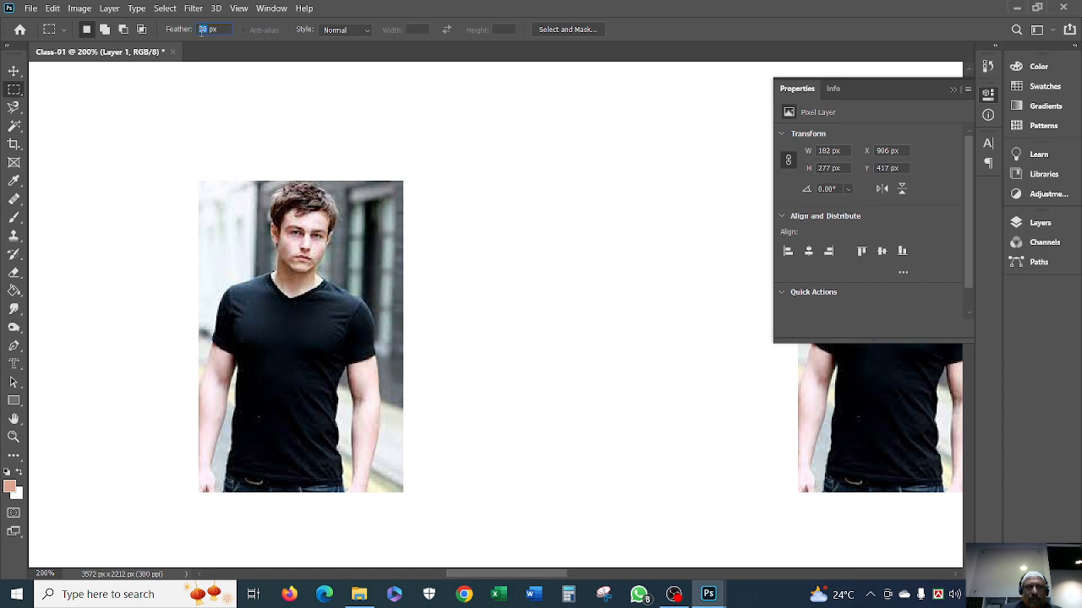
pyautogui.write('0')
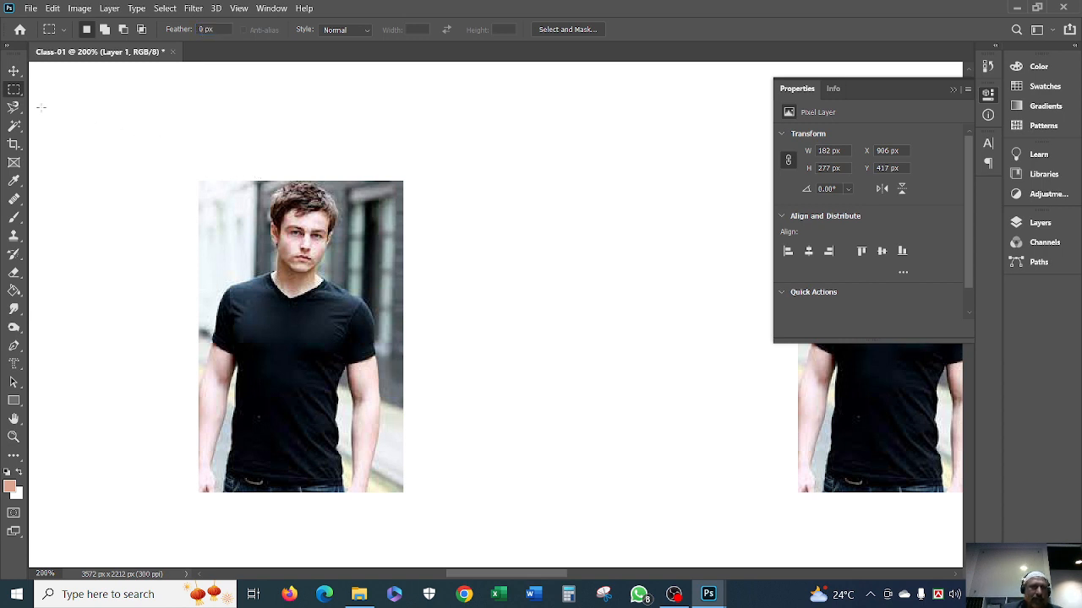
pyautogui.moveTo(207, 181); pyautogui.dragTo(374, 330)
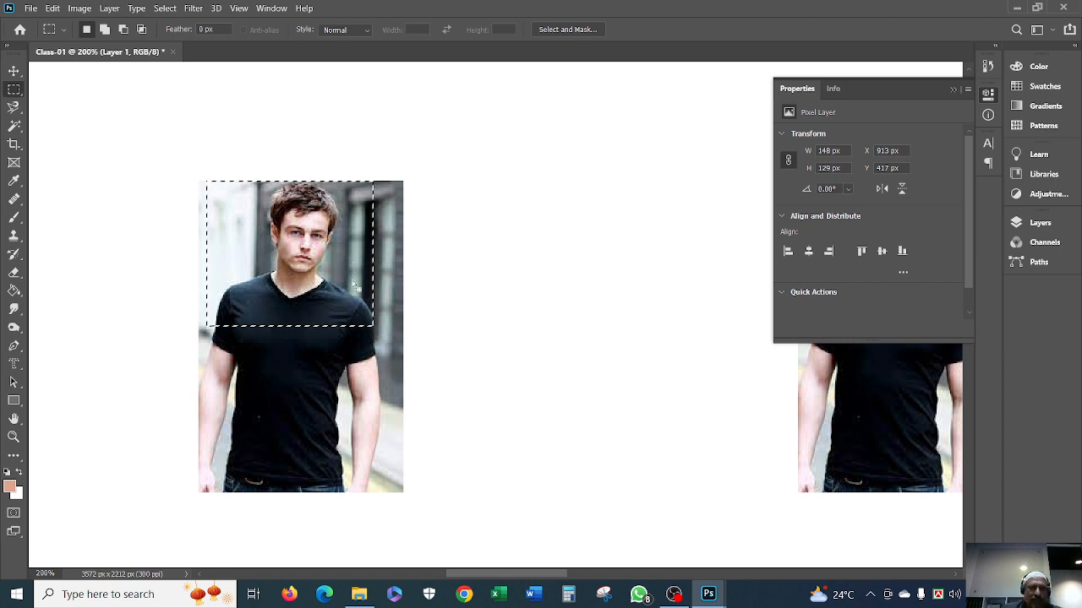
pyautogui.moveTo(340, 284); pyautogui.dragTo(364, 287)
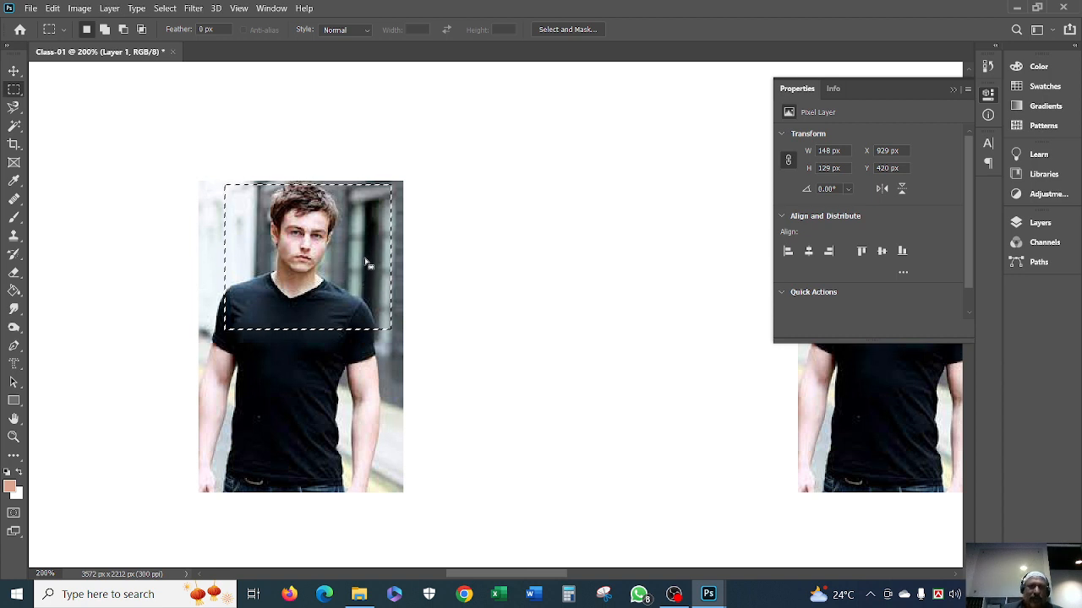
# Shift the rectangular selection slightly left, copy it to a new layer and move the cutout between the two full photos
pyautogui.moveTo(366, 264)
pyautogui.mouseDown()
pyautogui.moveTo(342, 241)
pyautogui.moveTo(333, 255)
pyautogui.moveTo(349, 256)
pyautogui.mouseUp()
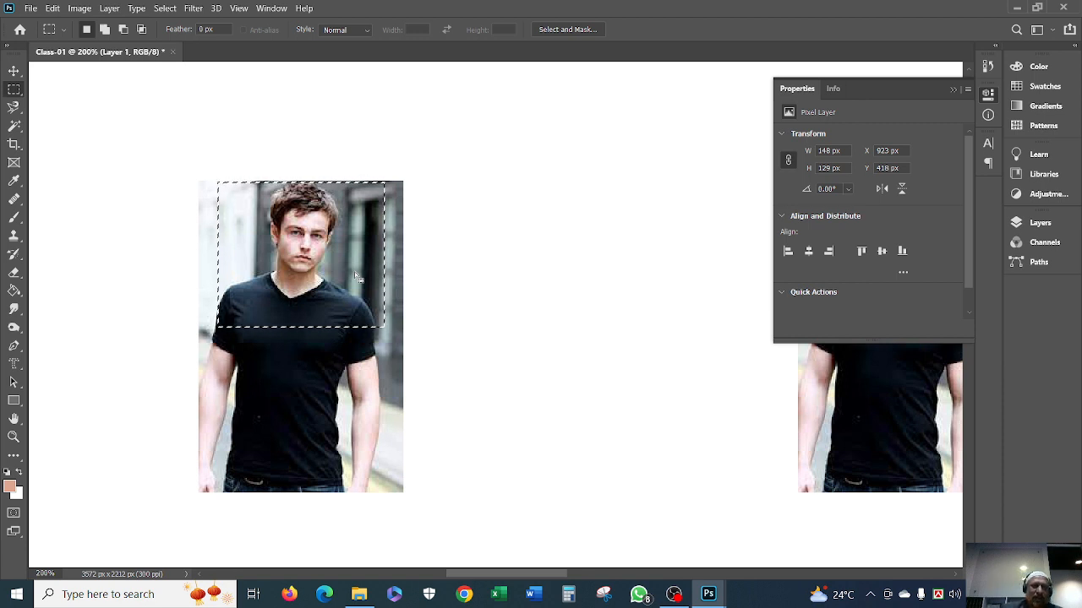
pyautogui.hotkey('ctrl', 'j')
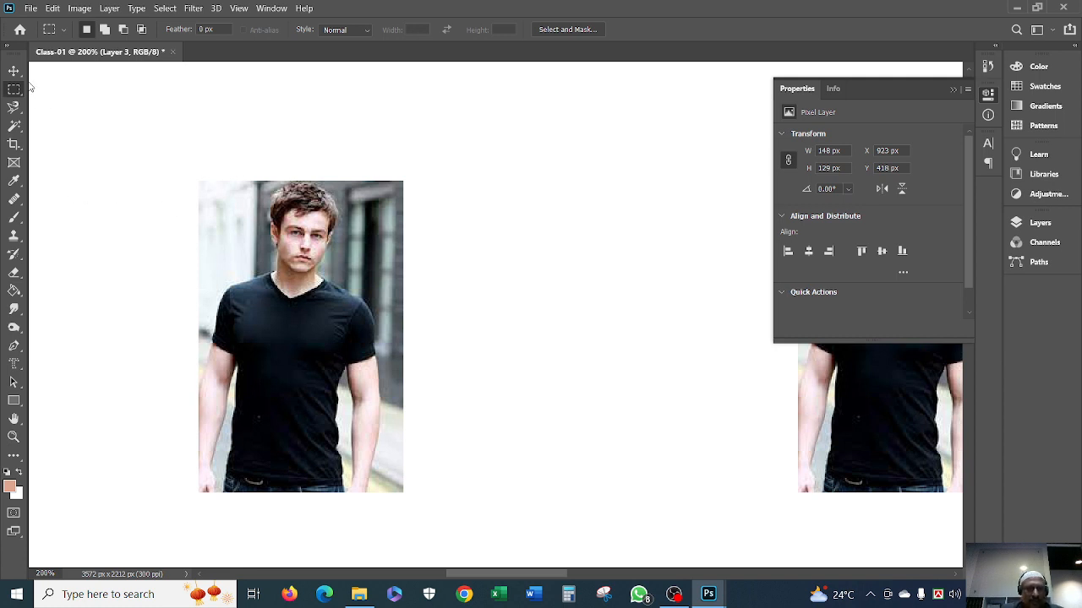
pyautogui.press('v')
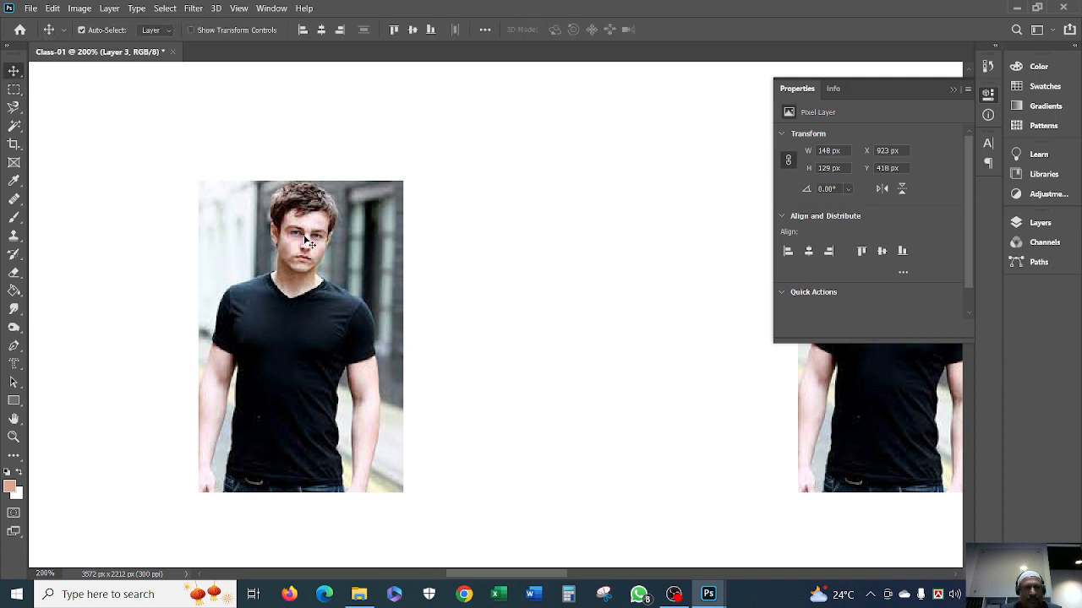
pyautogui.moveTo(304, 233); pyautogui.dragTo(615, 238)
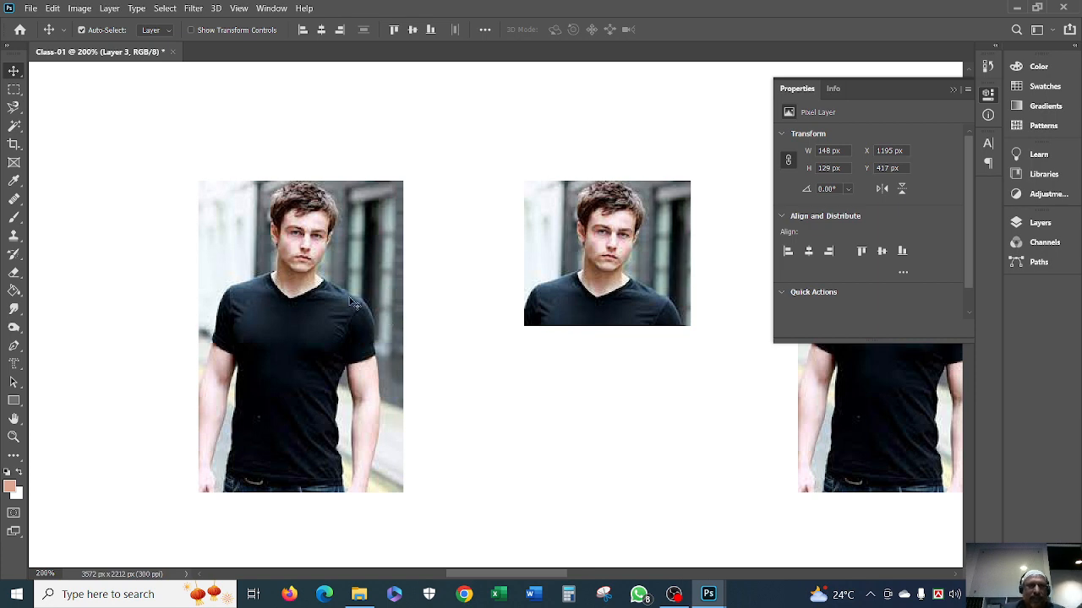
# With the Elliptical Marquee tool, draw an oval selection about 101 by 126 px and center it over the left photo's head
pyautogui.click(14, 90)
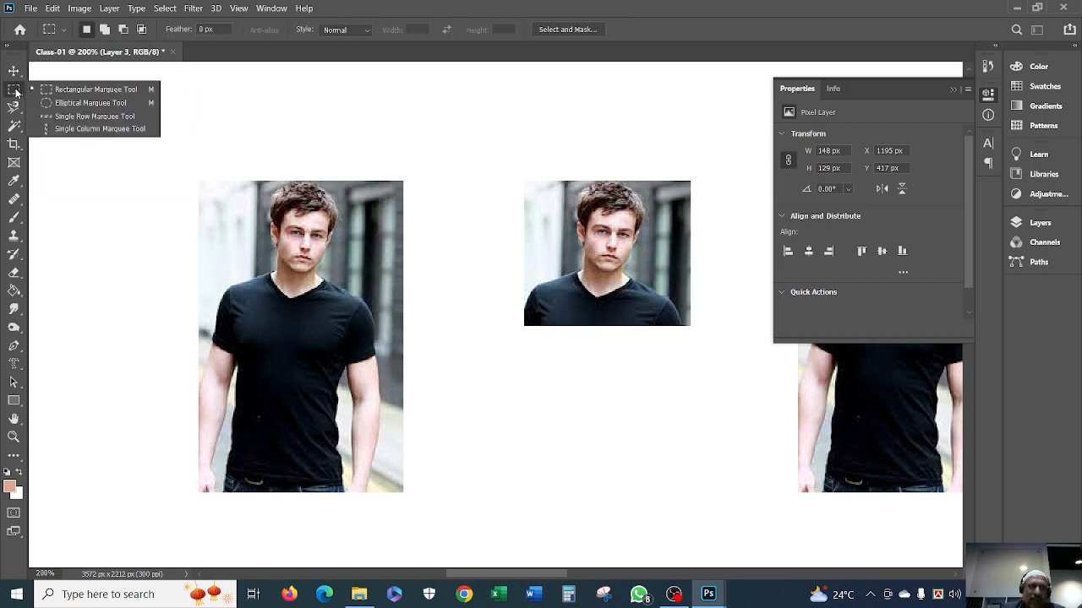
pyautogui.click(85, 105)
pyautogui.moveTo(235, 179); pyautogui.dragTo(343, 313)
pyautogui.moveTo(271, 264); pyautogui.dragTo(287, 272)
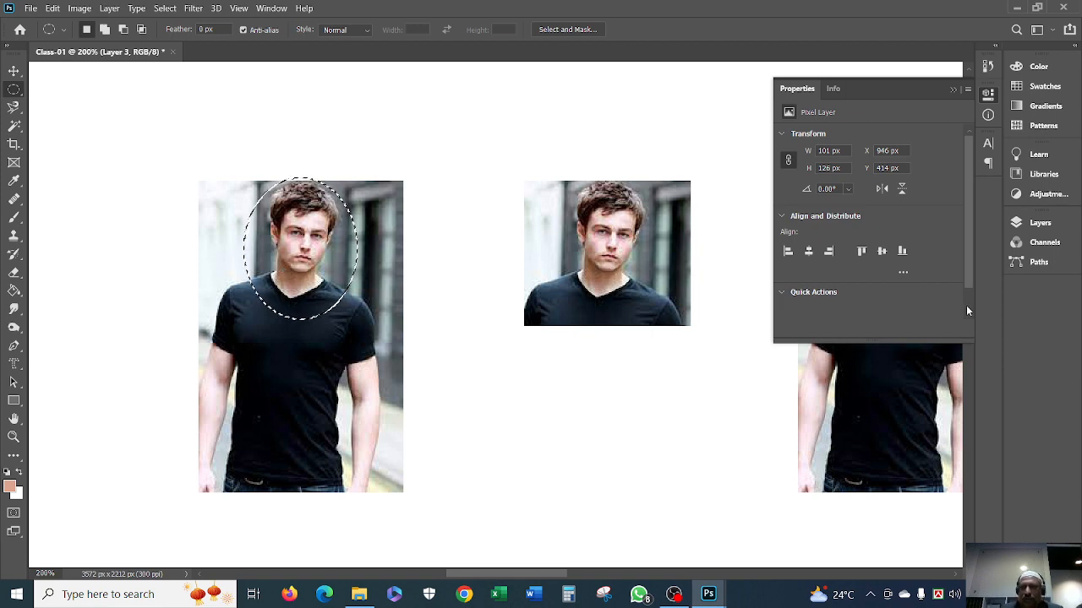
# Collapse the layer properties, show the layer list and make Layer 1 active
pyautogui.click(952, 90)
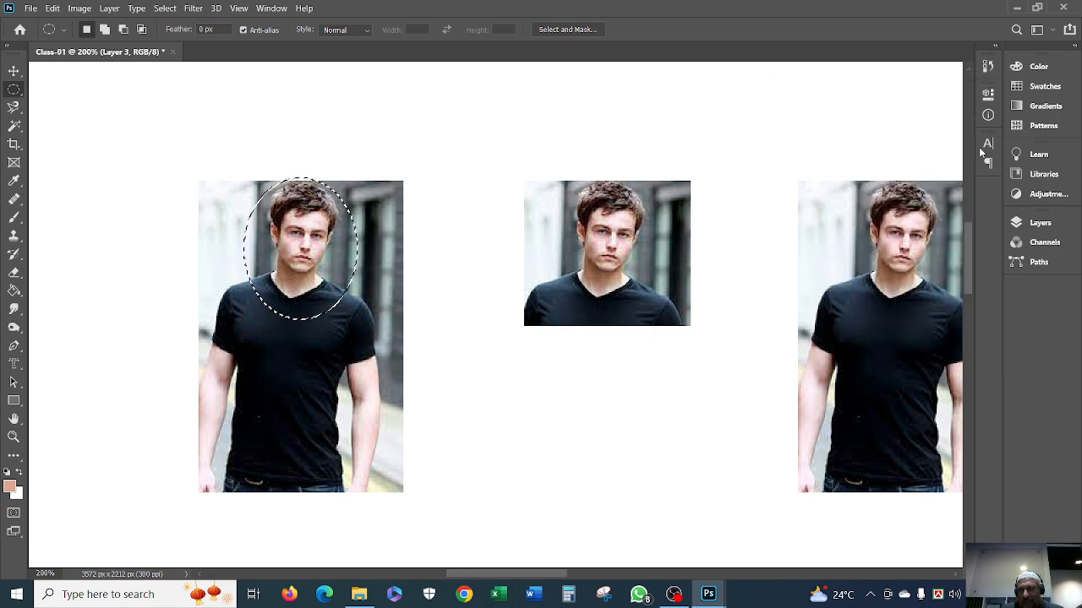
pyautogui.click(1034, 225)
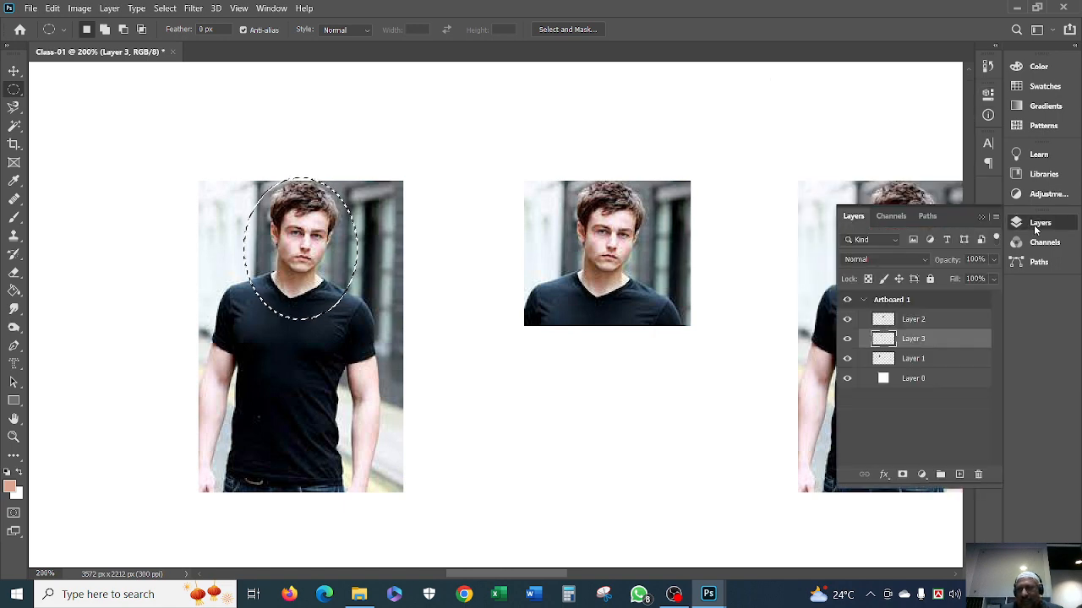
pyautogui.click(912, 362)
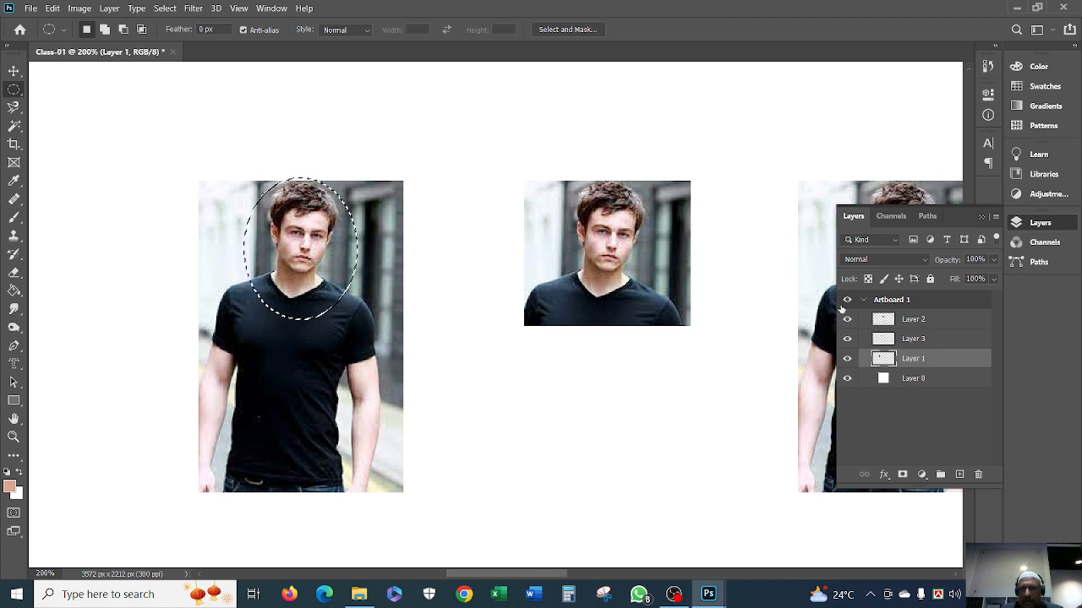
# Try to copy the oval selection with Layer 2 active
pyautogui.click(933, 320)
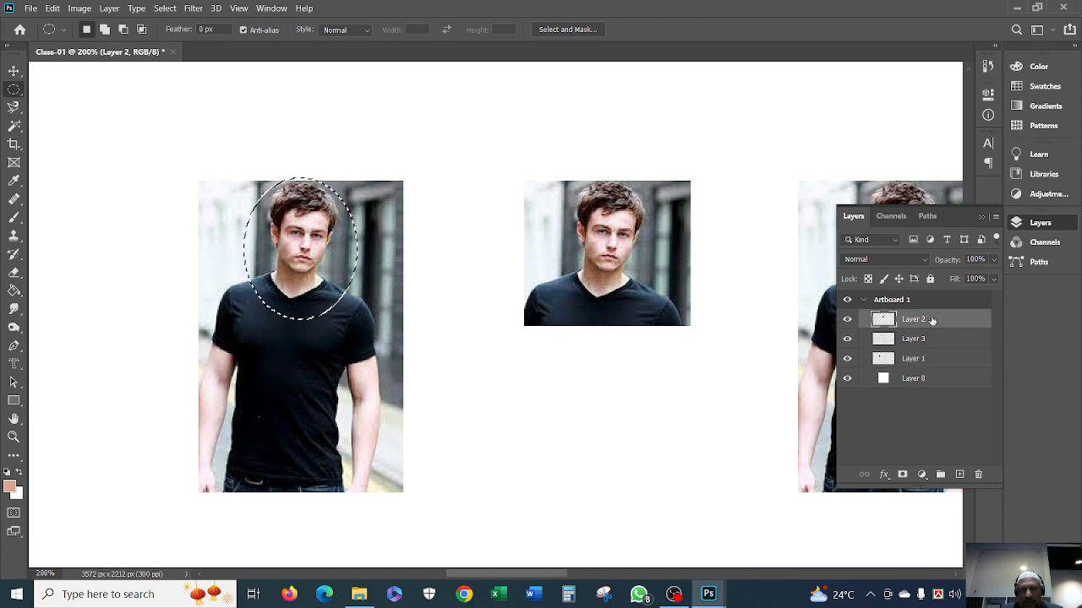
pyautogui.hotkey('ctrl', 'c')
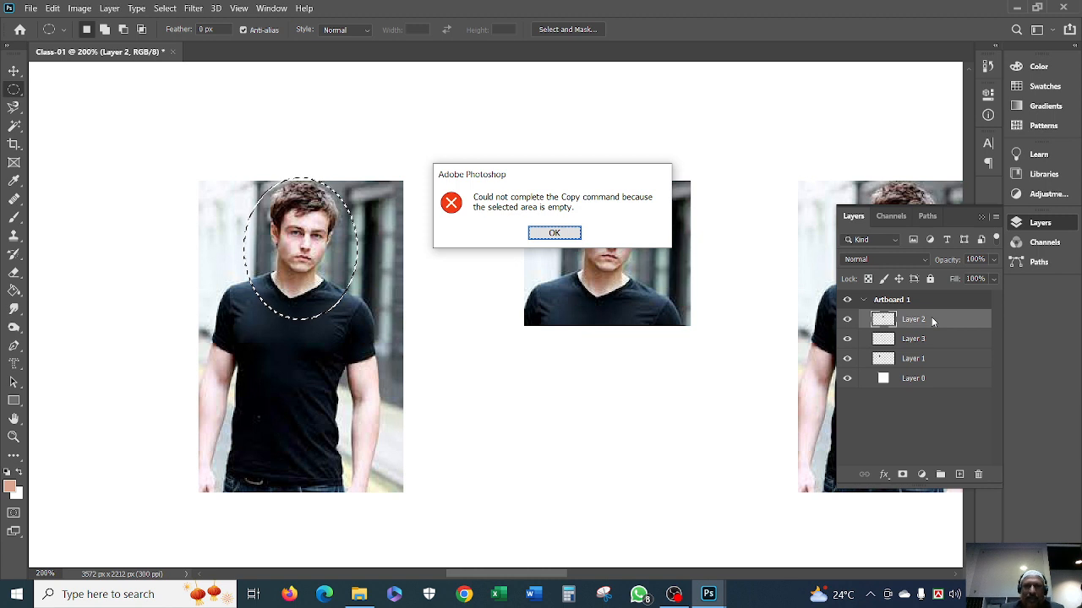
pyautogui.click(551, 234)
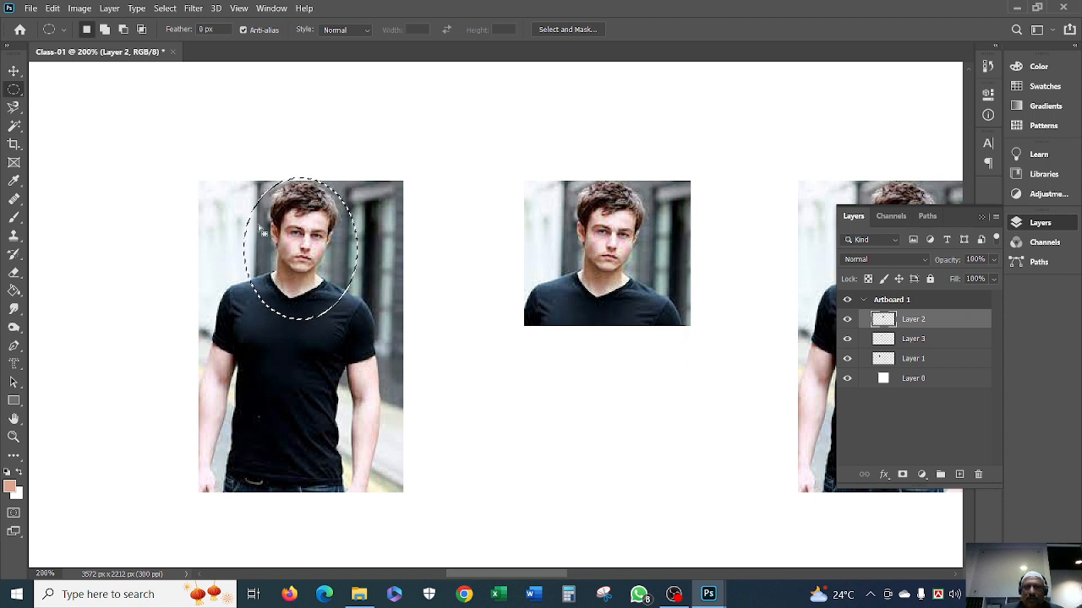
# Copy the oval selection from Layer 1 to a new layer and arrange it beside the rectangular cutout between the full photos
pyautogui.click(888, 360)
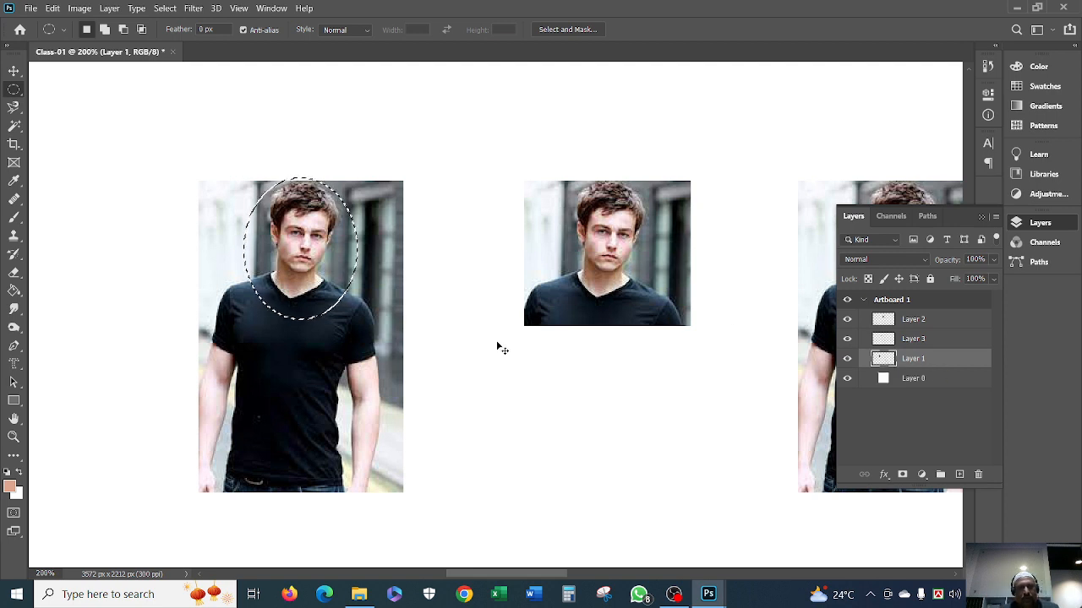
pyautogui.hotkey('ctrl', 'j')
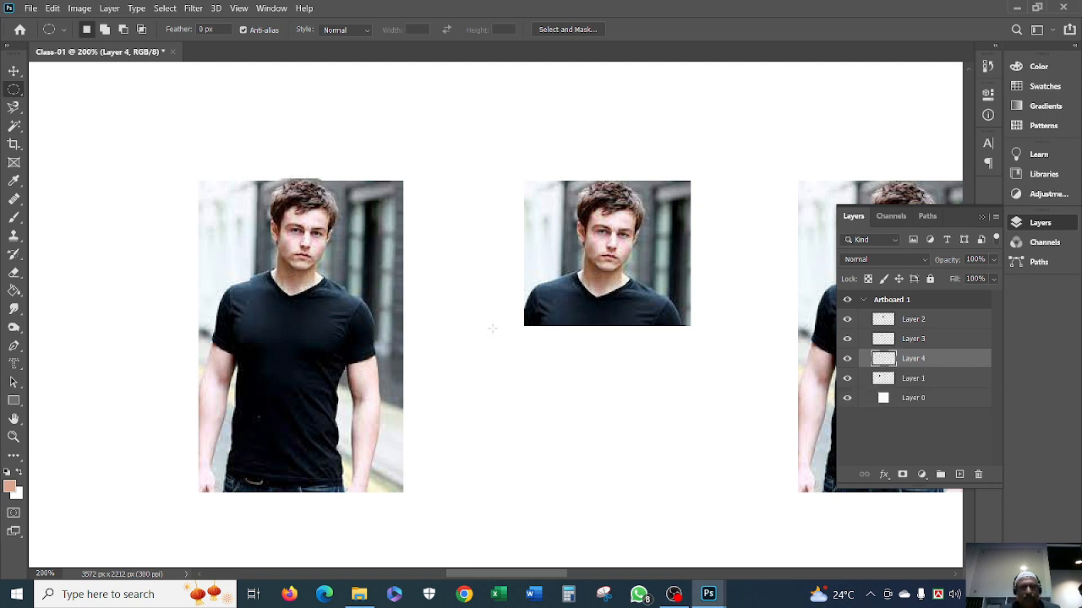
pyautogui.click(13, 71)
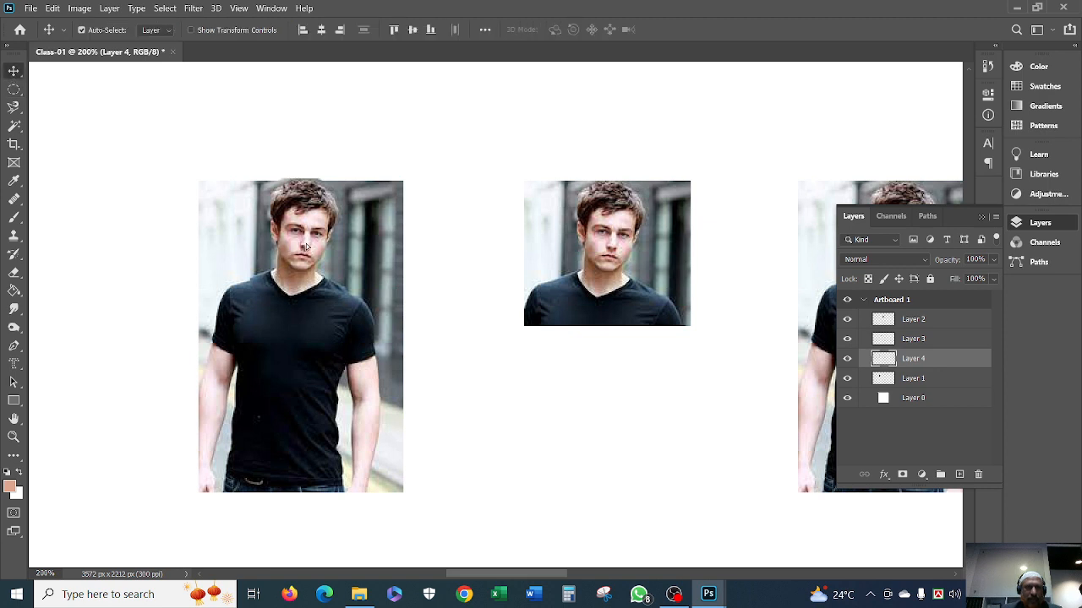
pyautogui.moveTo(354, 281); pyautogui.dragTo(769, 259)
pyautogui.moveTo(595, 272); pyautogui.dragTo(533, 259)
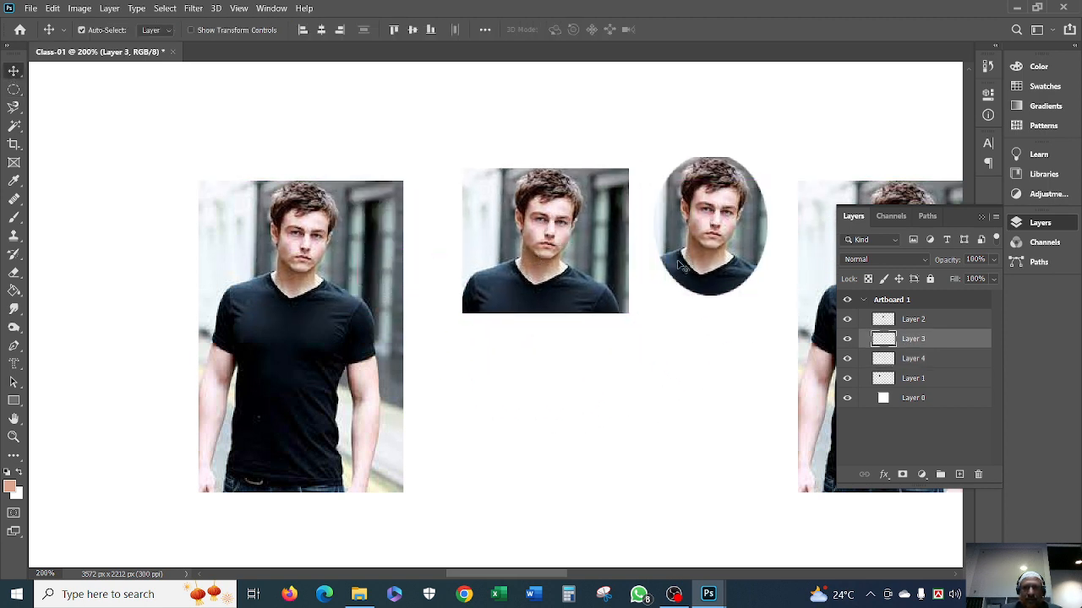
pyautogui.moveTo(718, 245); pyautogui.dragTo(703, 254)
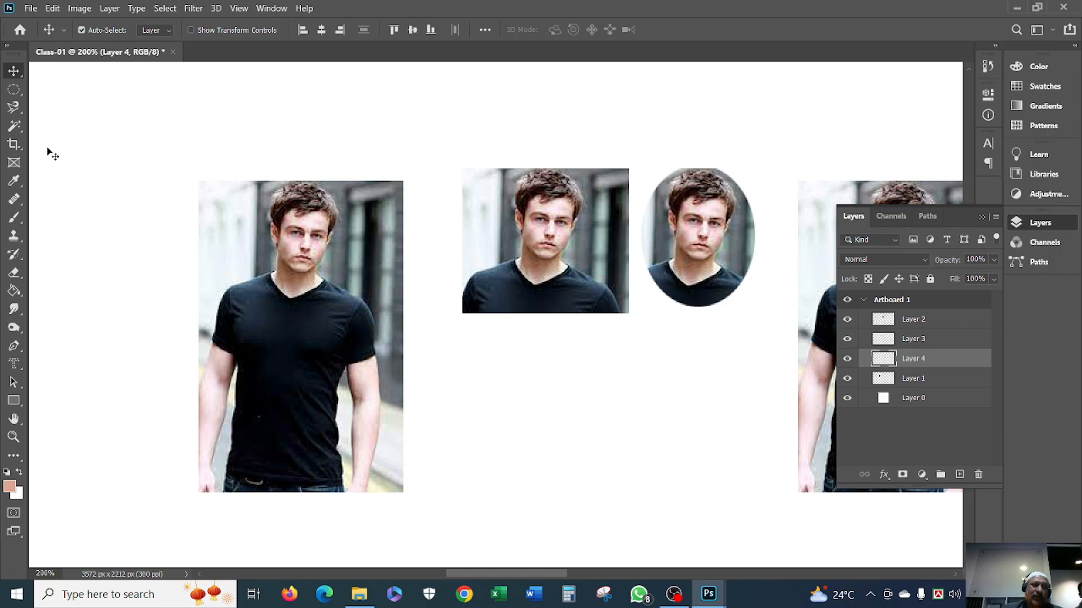
# Set the Elliptical Marquee feather to 15 px and draw an oval selection around the head in the left photo
pyautogui.click(14, 93)
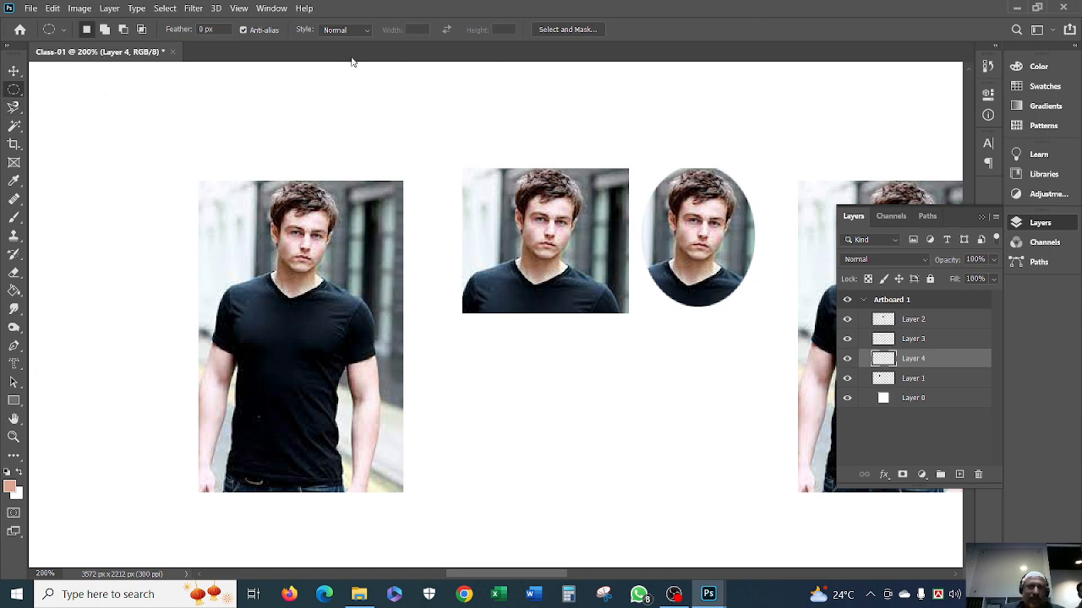
pyautogui.click(202, 30)
pyautogui.write('15')
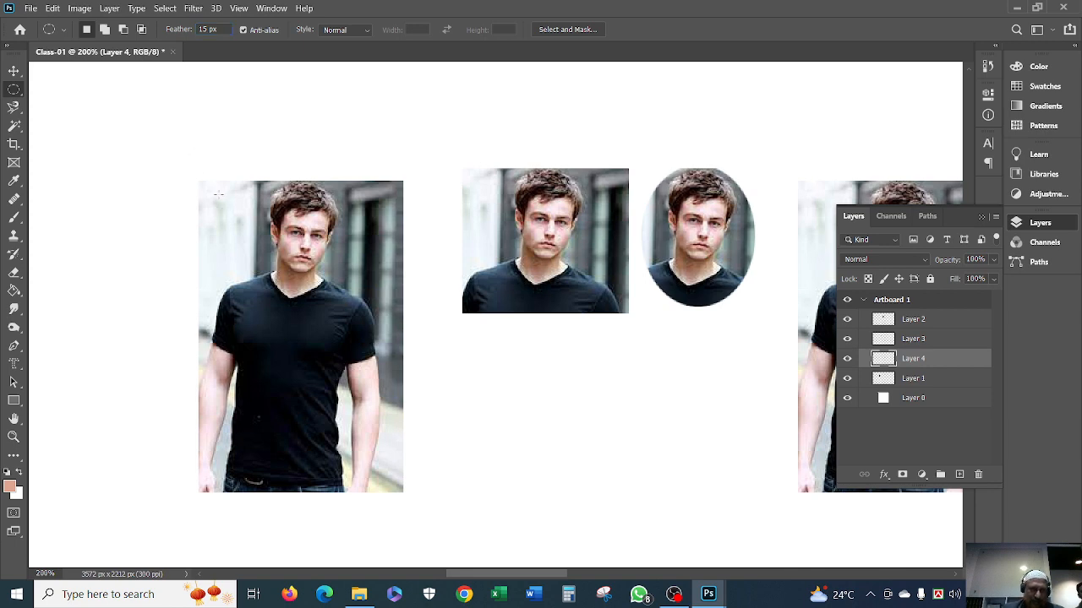
pyautogui.moveTo(239, 180); pyautogui.dragTo(352, 301)
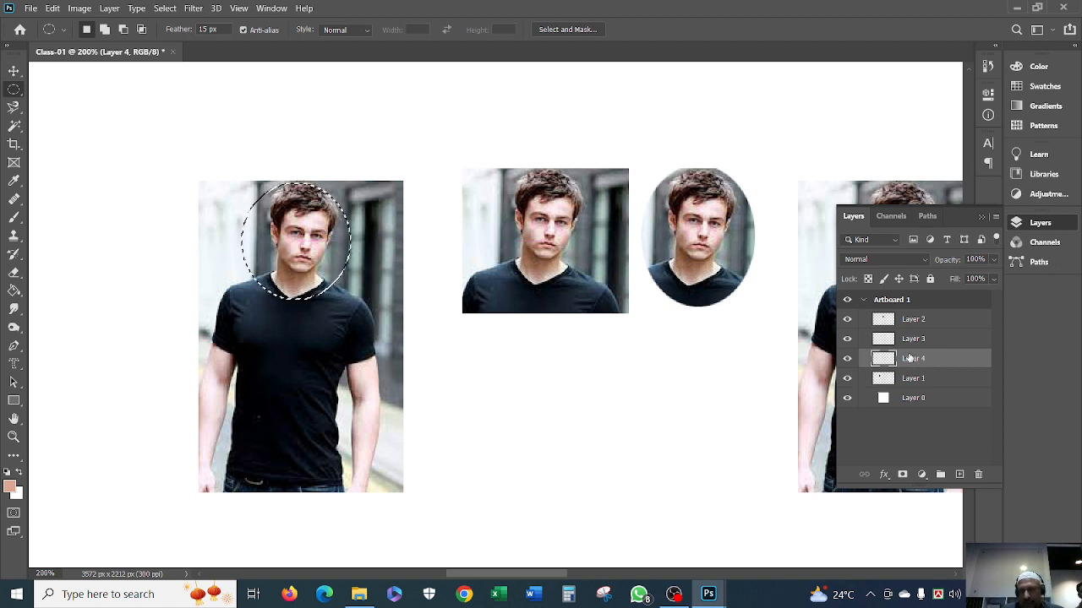
# Copy the 15 px feathered selection from Layer 1 to a new layer and place it below the rectangular cutout
pyautogui.click(890, 381)
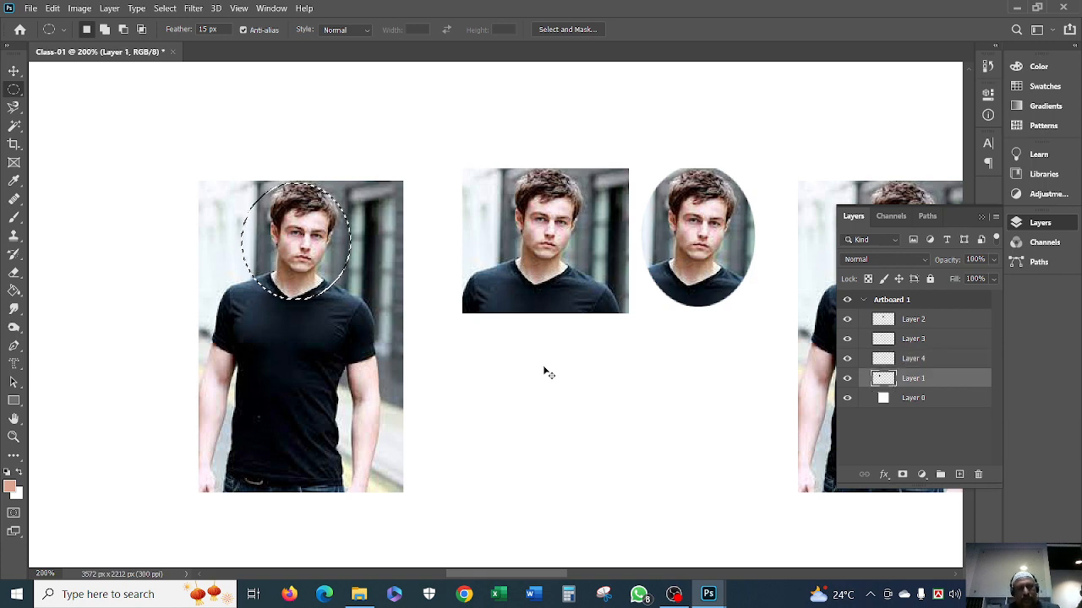
pyautogui.hotkey('ctrl', 'v')
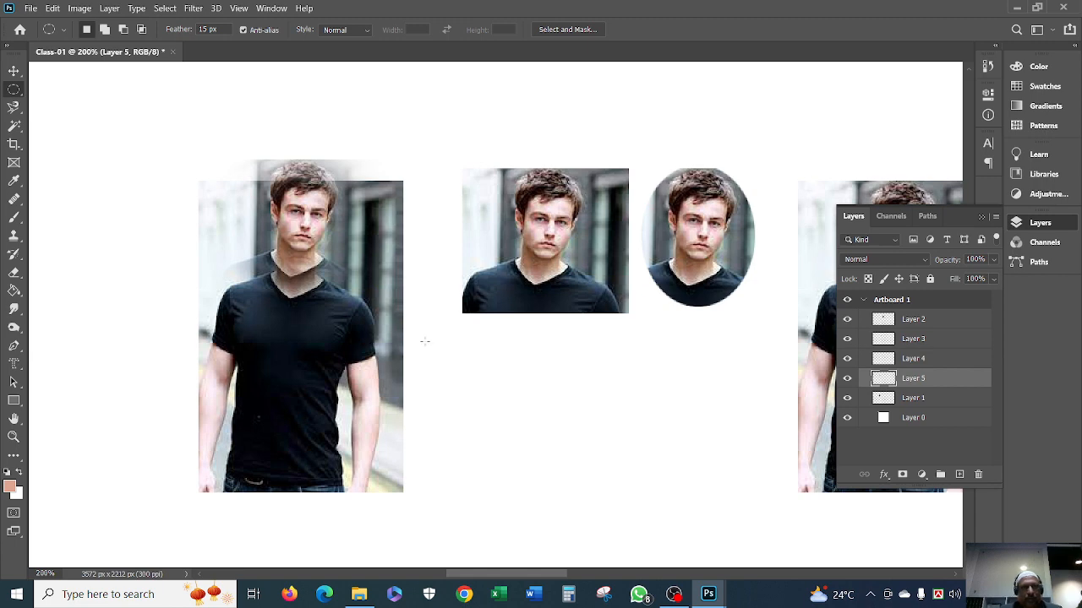
pyautogui.click(13, 71)
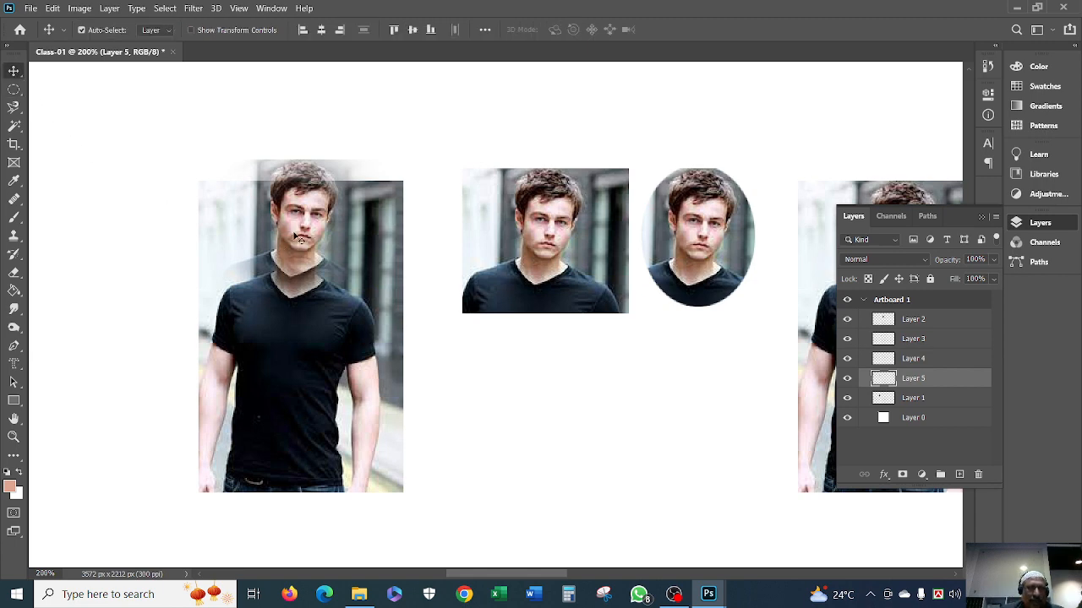
pyautogui.moveTo(300, 226); pyautogui.dragTo(558, 402)
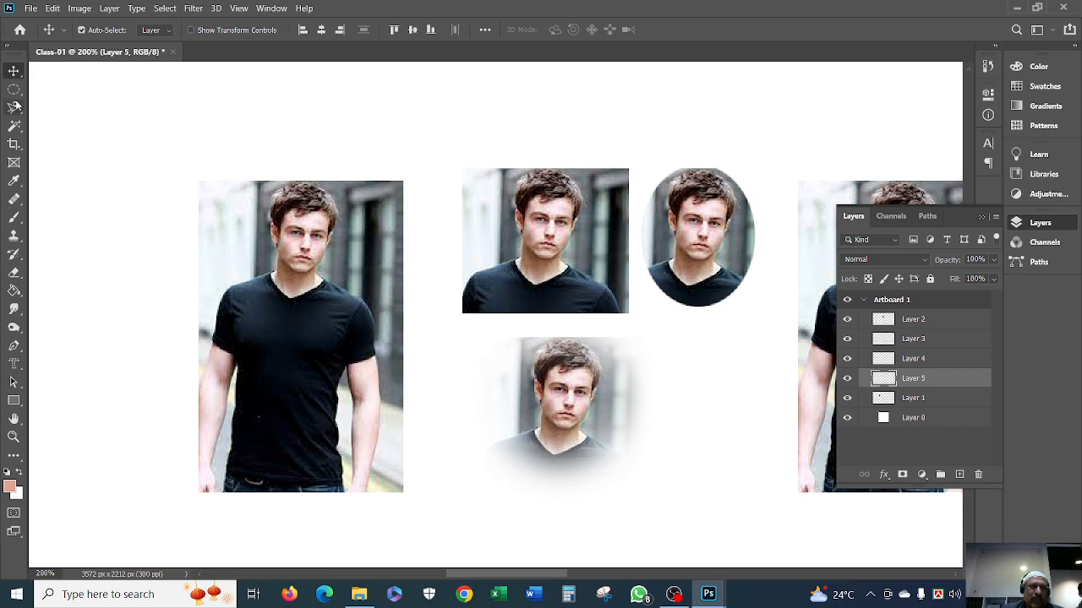
# Set the Elliptical Marquee feather to 25 px and draw an oval selection around the face in the left photo
pyautogui.click(14, 90)
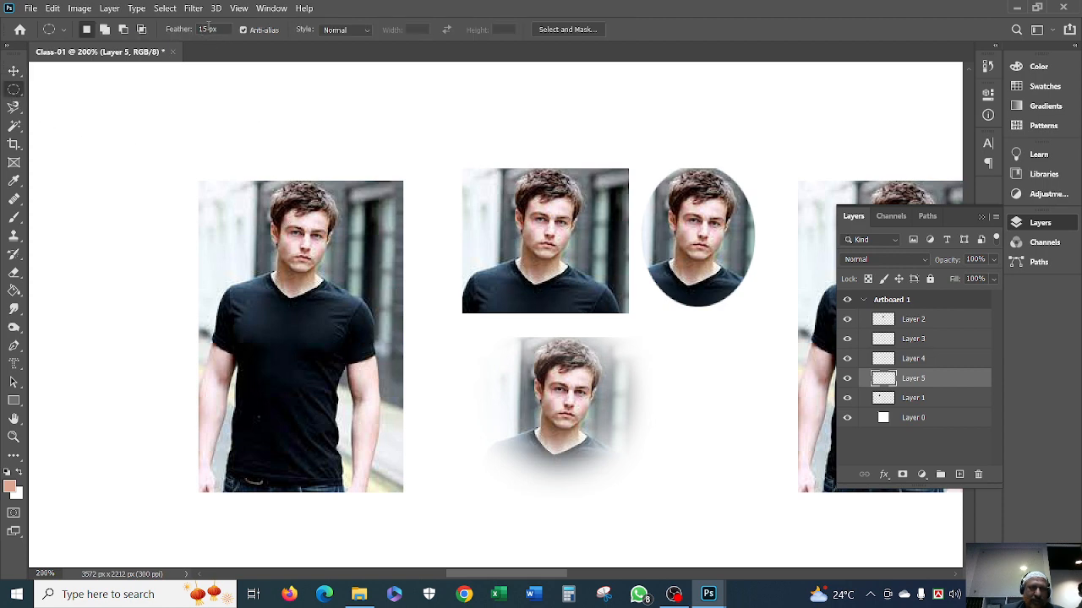
pyautogui.moveTo(209, 28); pyautogui.dragTo(194, 29)
pyautogui.write('25')
pyautogui.moveTo(262, 194); pyautogui.dragTo(322, 268)
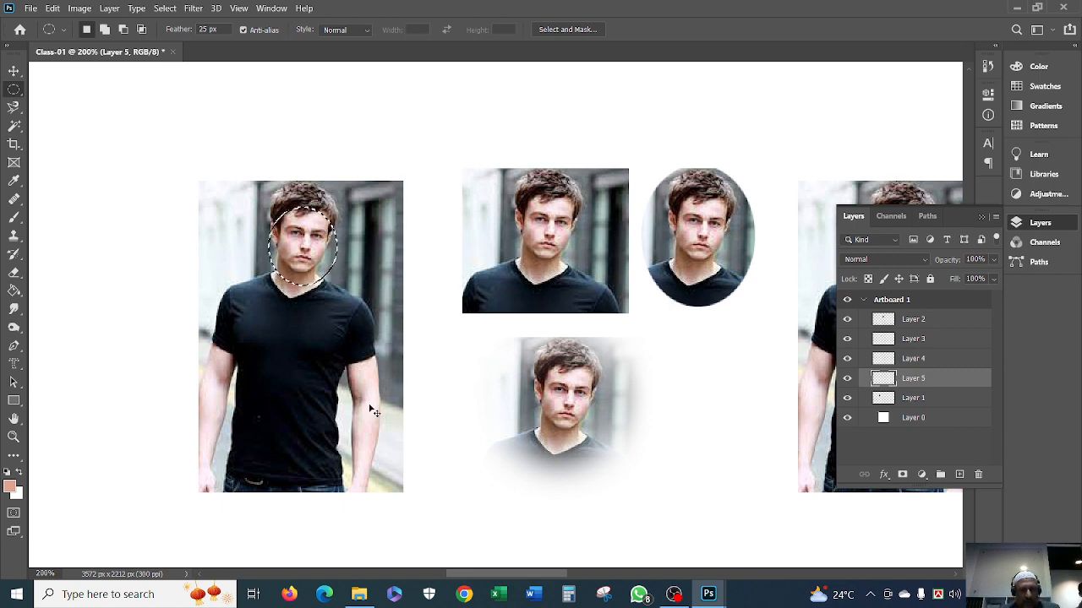
# Copy the 25 px feathered selection from Layer 1 to a new layer and arrange both soft-edged cutouts side by side below the others
pyautogui.hotkey('ctrl', 'c')
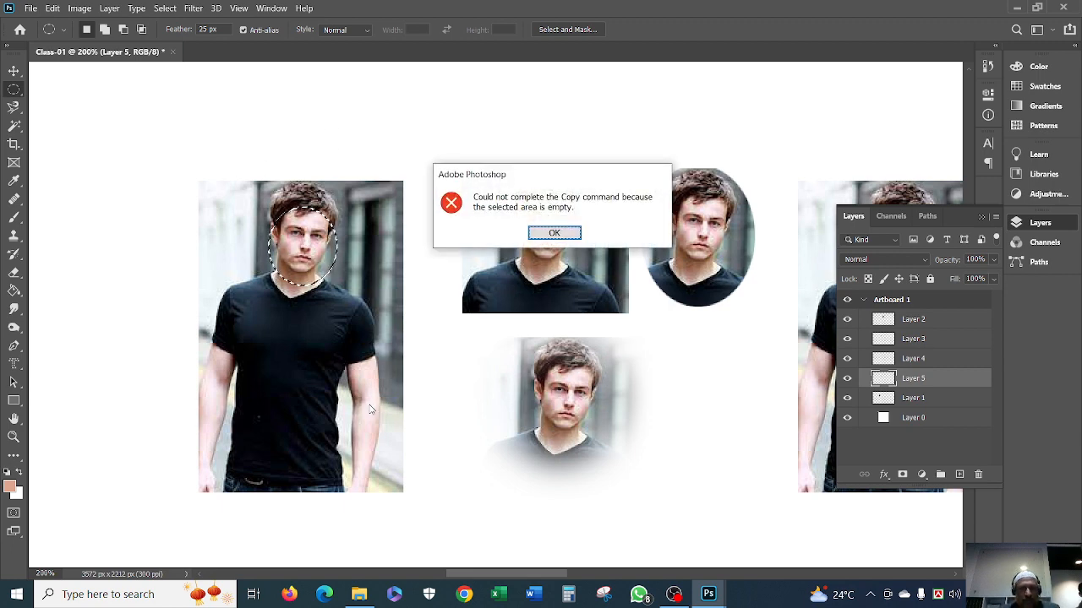
pyautogui.click(567, 236)
pyautogui.click(899, 399)
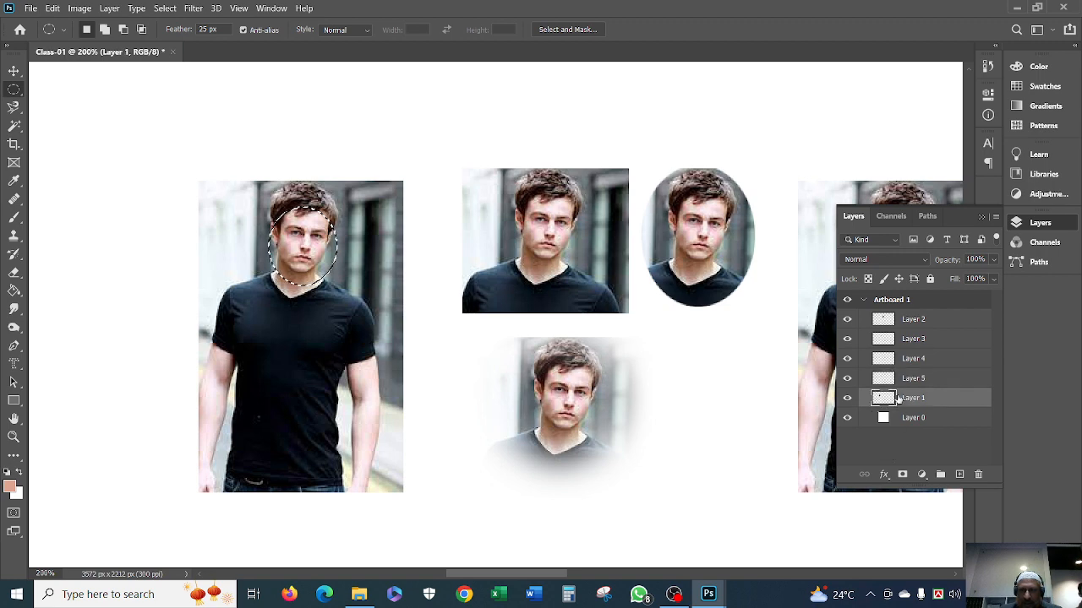
pyautogui.hotkey('ctrl', 'v')
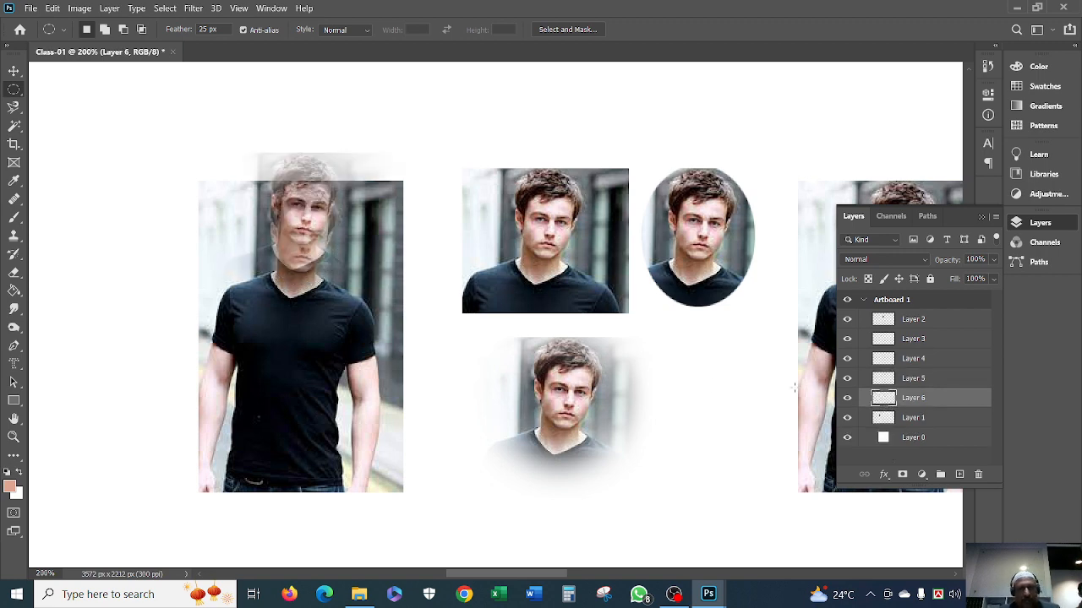
pyautogui.click(14, 71)
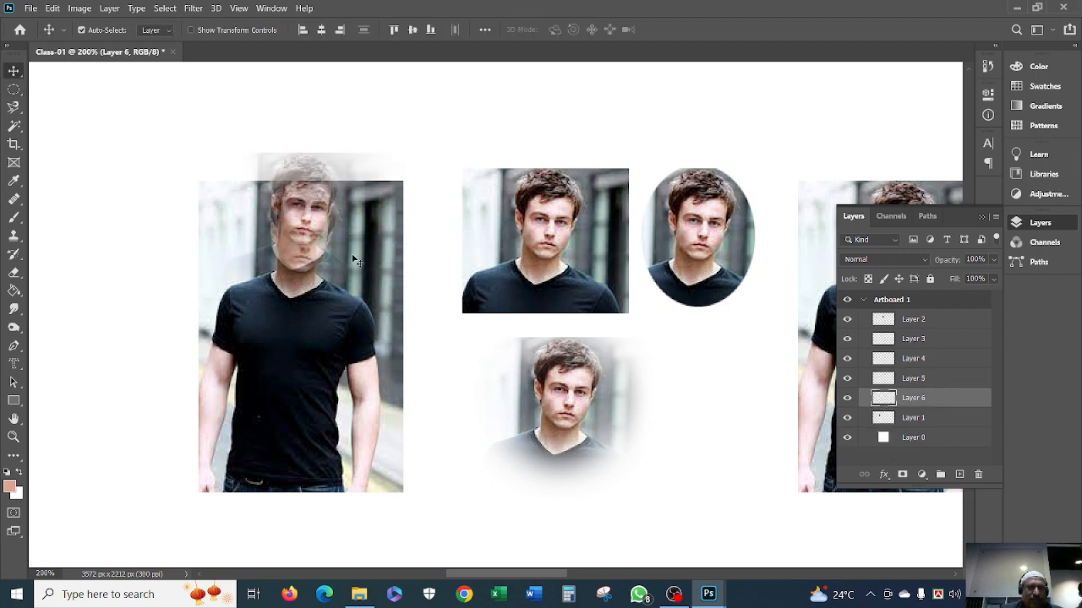
pyautogui.moveTo(374, 251); pyautogui.dragTo(765, 435)
pyautogui.click(570, 397)
pyautogui.moveTo(570, 397); pyautogui.dragTo(539, 390)
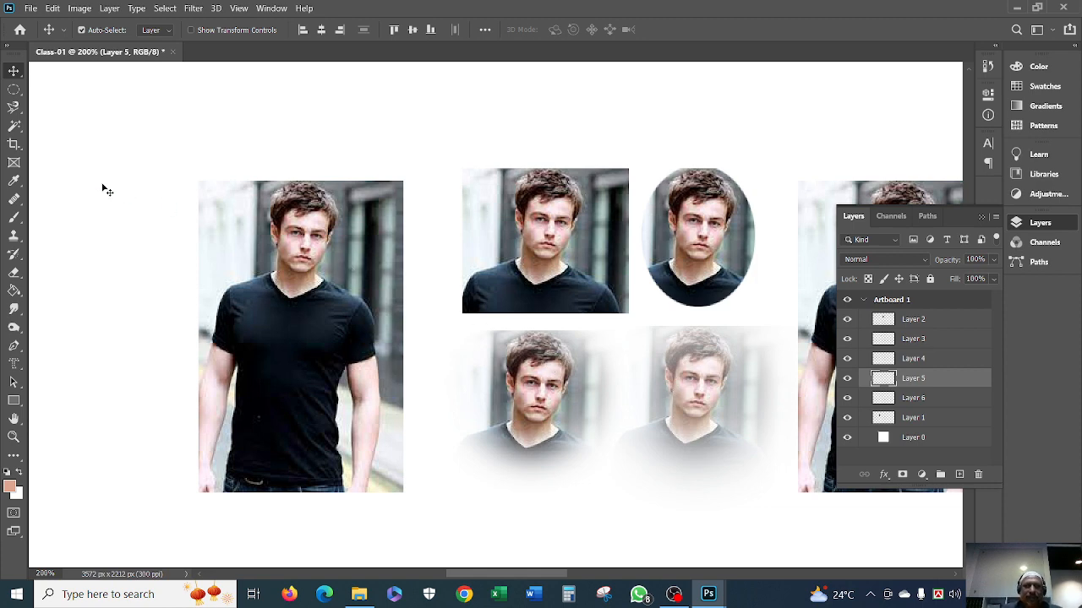
# Set the Rectangular Marquee feather to 30 px and draw a rectangular selection around the head in the left photo
pyautogui.click(14, 88)
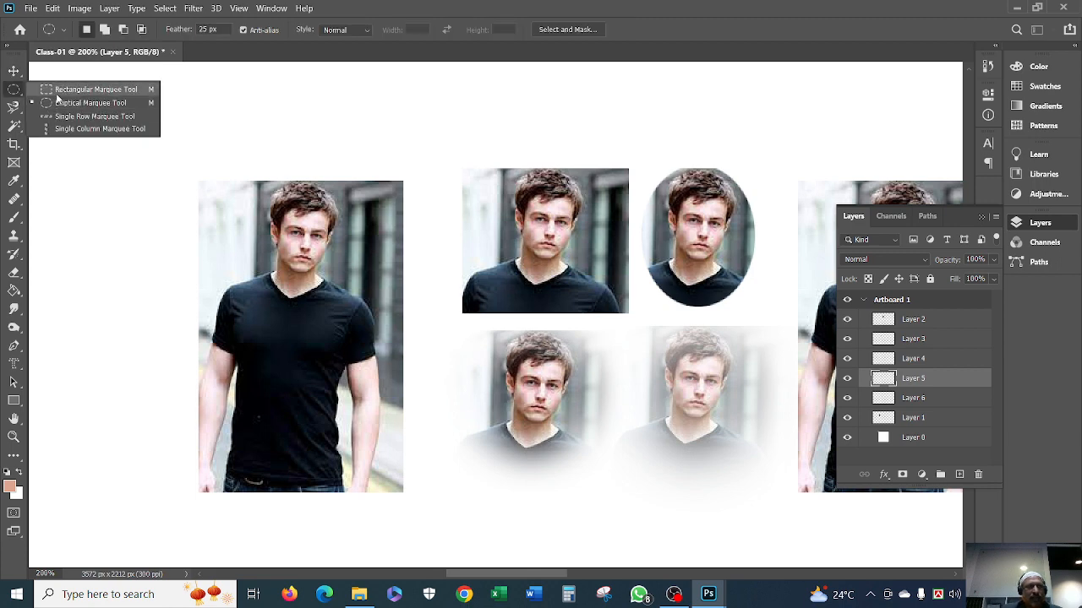
pyautogui.click(61, 92)
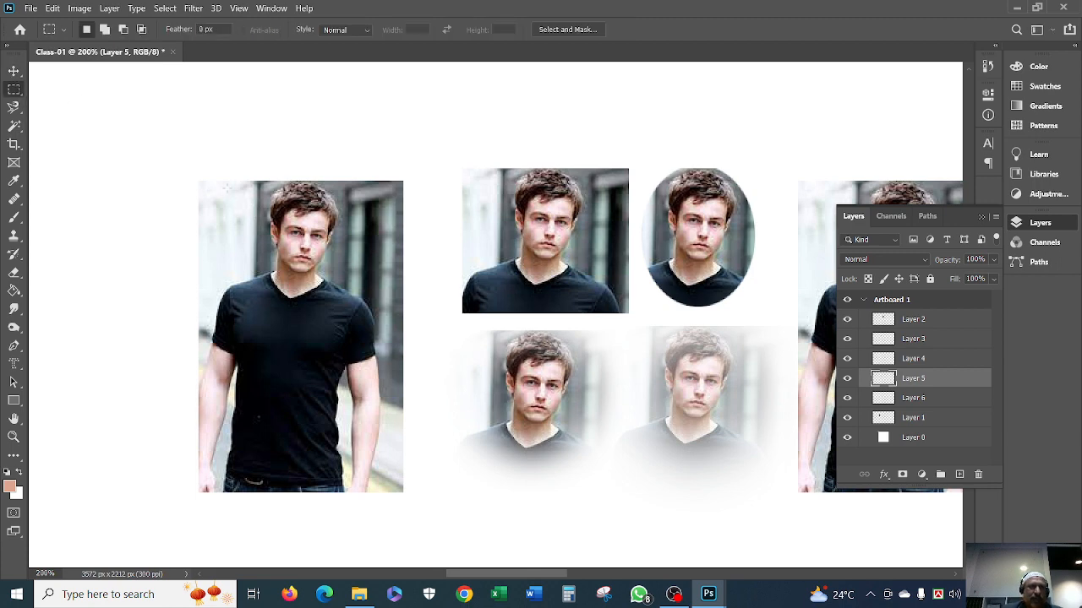
pyautogui.click(201, 29)
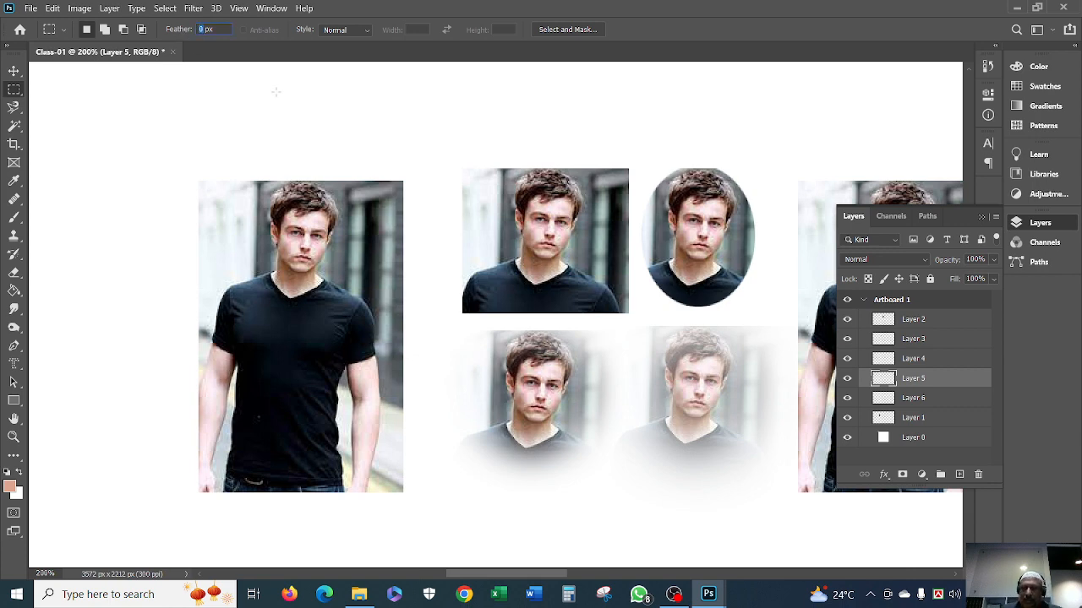
pyautogui.write('30')
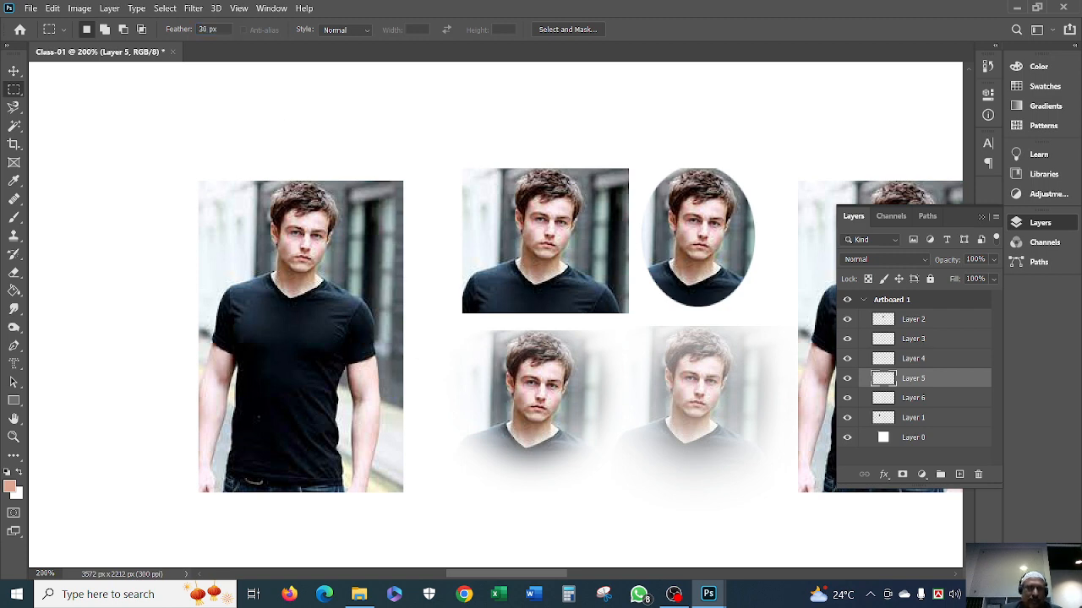
pyautogui.moveTo(245, 194); pyautogui.dragTo(341, 282)
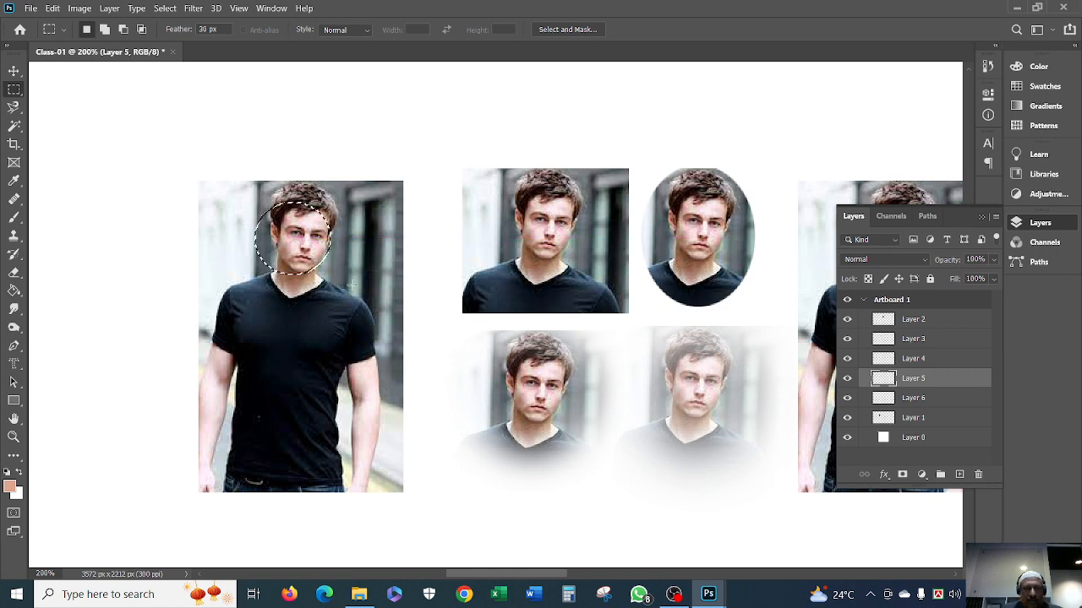
# Copy the 30 px feathered selection from Layer 1 to a new layer and place it above and left of the left photo
pyautogui.hotkey('ctrl', 'c')
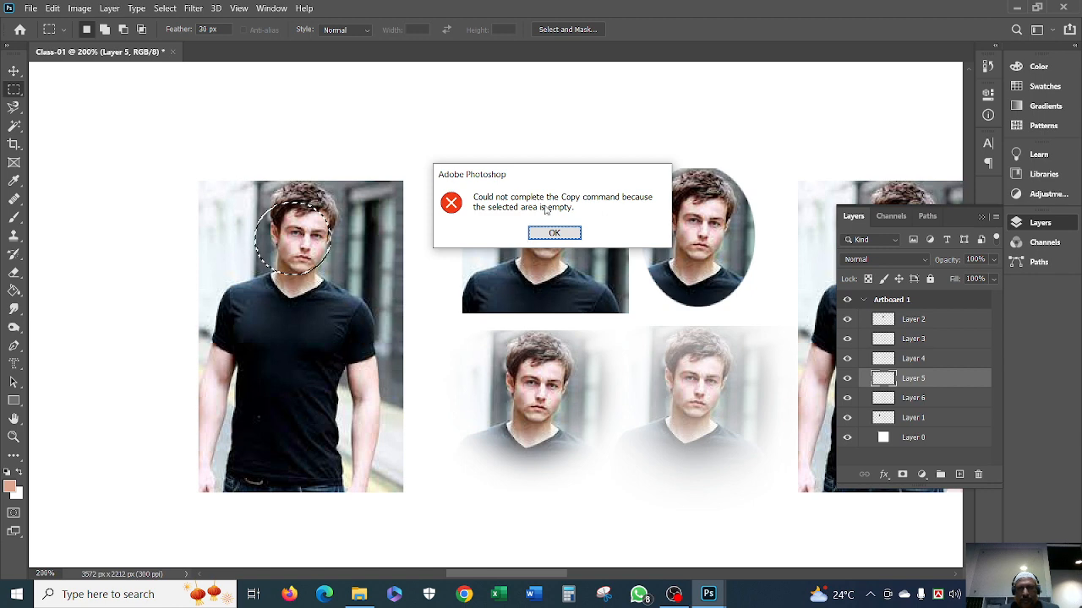
pyautogui.click(551, 233)
pyautogui.click(909, 417)
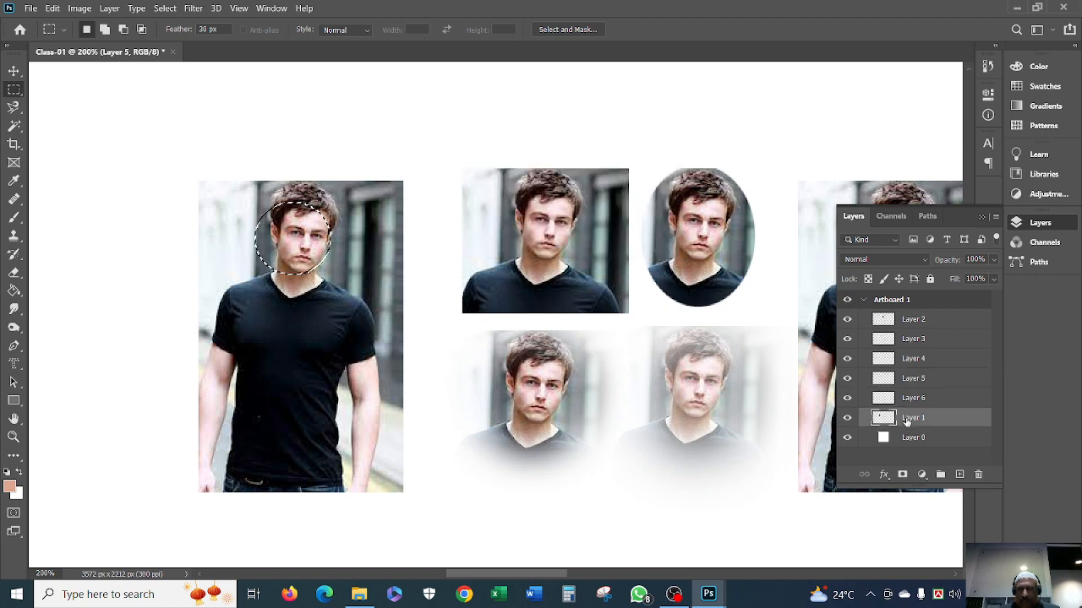
pyautogui.hotkey('ctrl', 'j')
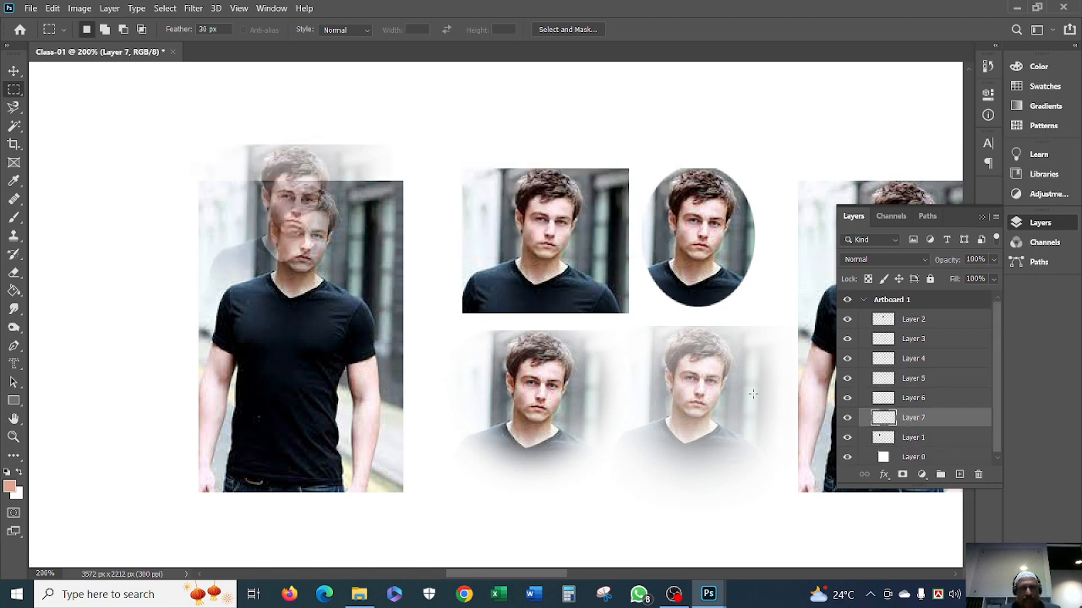
pyautogui.click(13, 71)
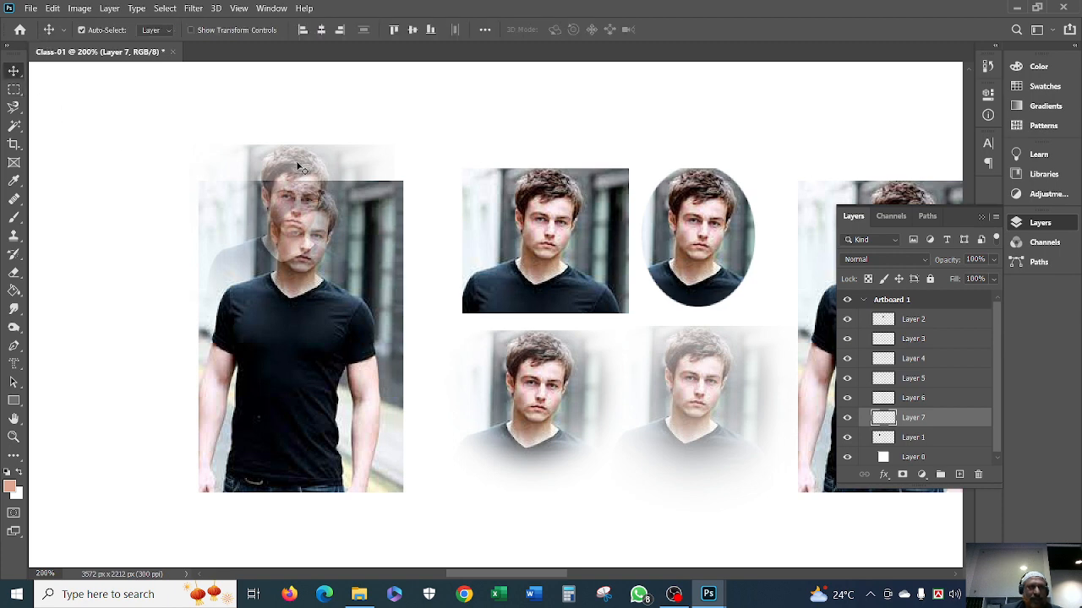
pyautogui.moveTo(296, 161); pyautogui.dragTo(131, 111)
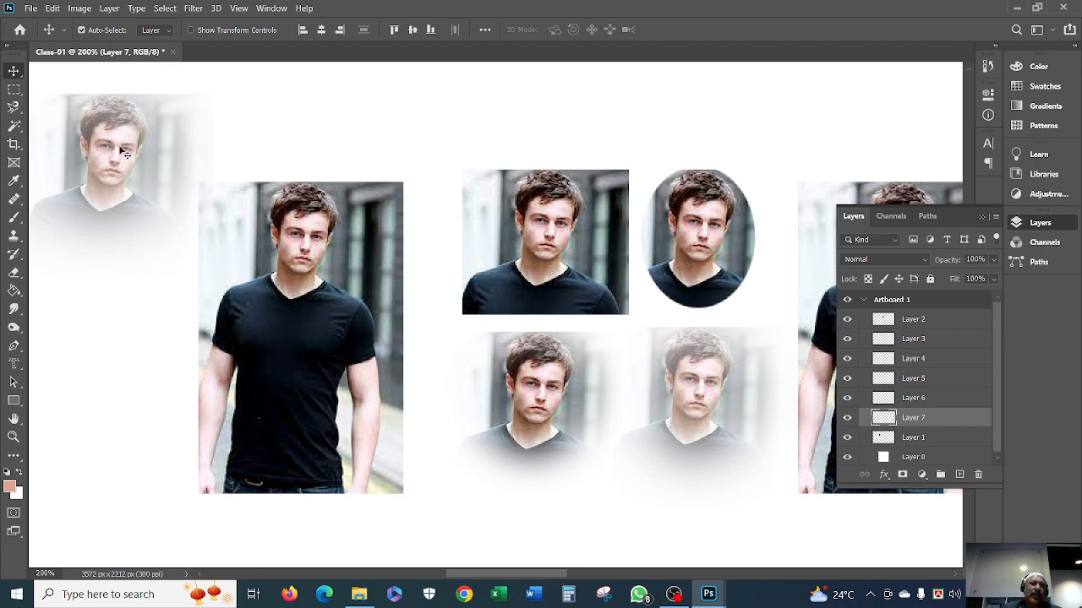
pyautogui.moveTo(123, 152); pyautogui.dragTo(147, 145)
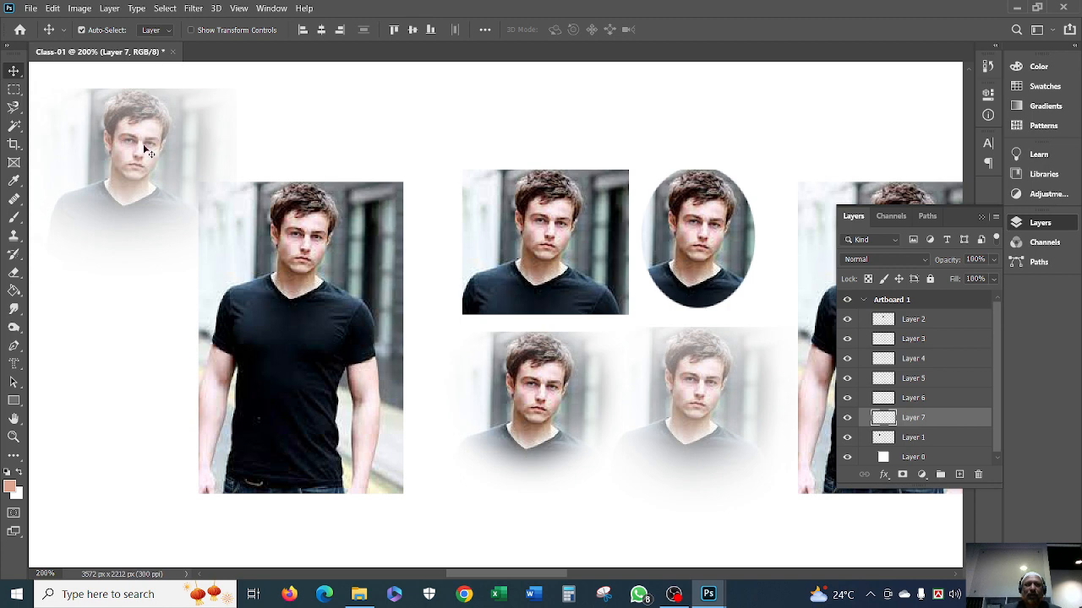
pyautogui.moveTo(146, 150)
pyautogui.mouseDown()
pyautogui.moveTo(141, 163)
pyautogui.moveTo(144, 139)
pyautogui.moveTo(147, 154)
pyautogui.mouseUp()
# Start opening an image file and browse to the PIC&VID (I:) drive
pyautogui.click(30, 8)
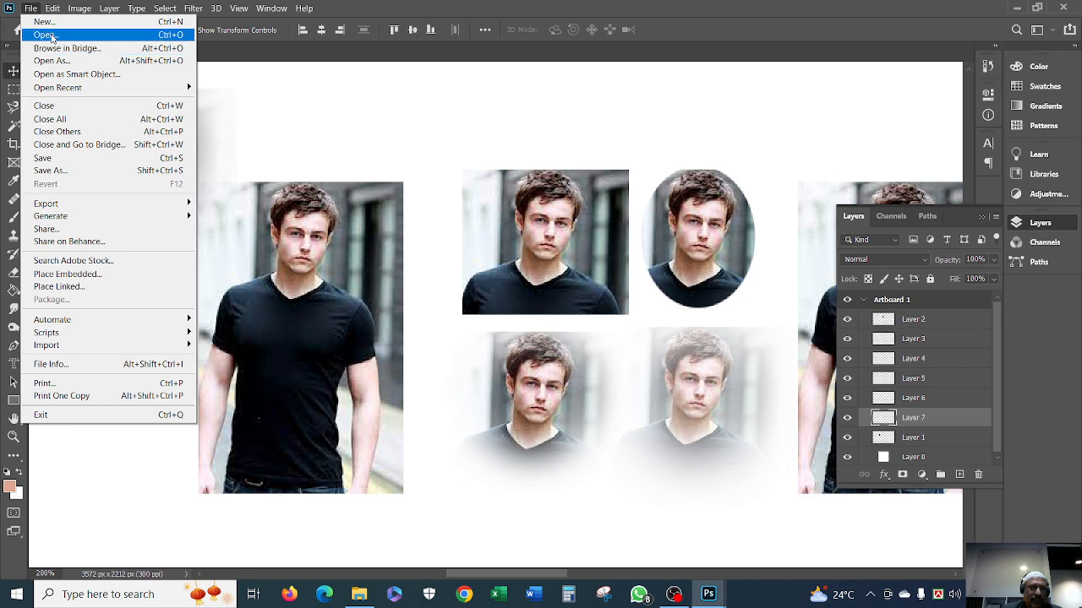
pyautogui.click(44, 35)
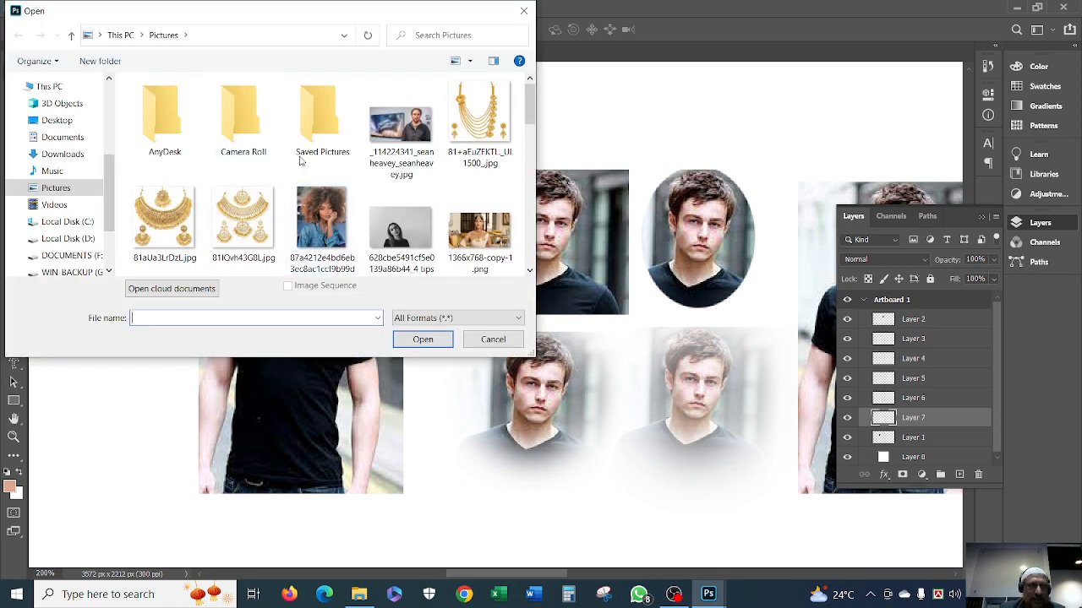
pyautogui.click(316, 125)
pyautogui.doubleClick(316, 126)
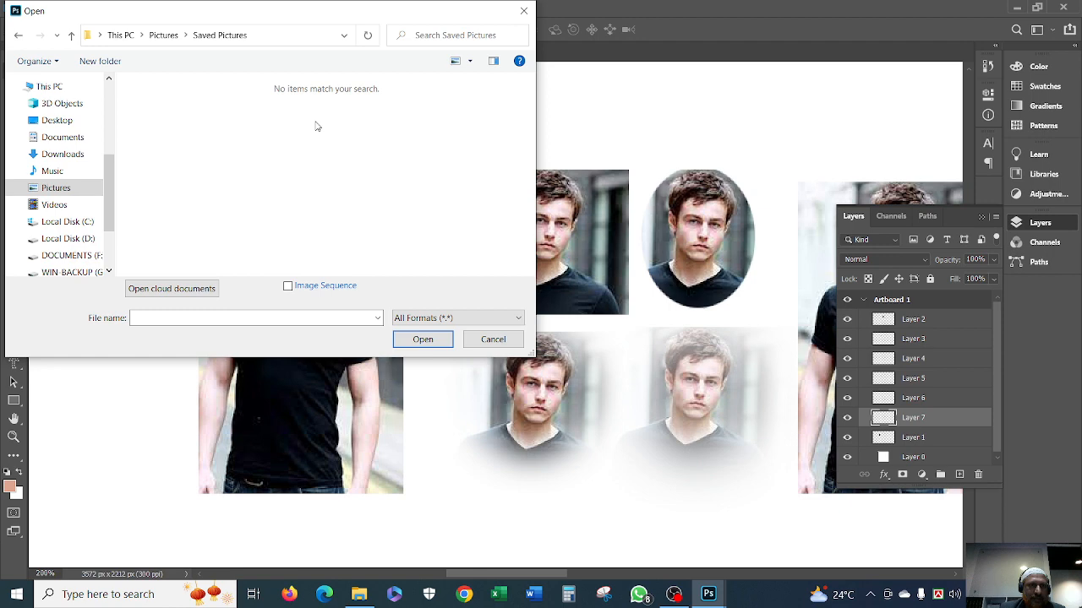
pyautogui.click(75, 239)
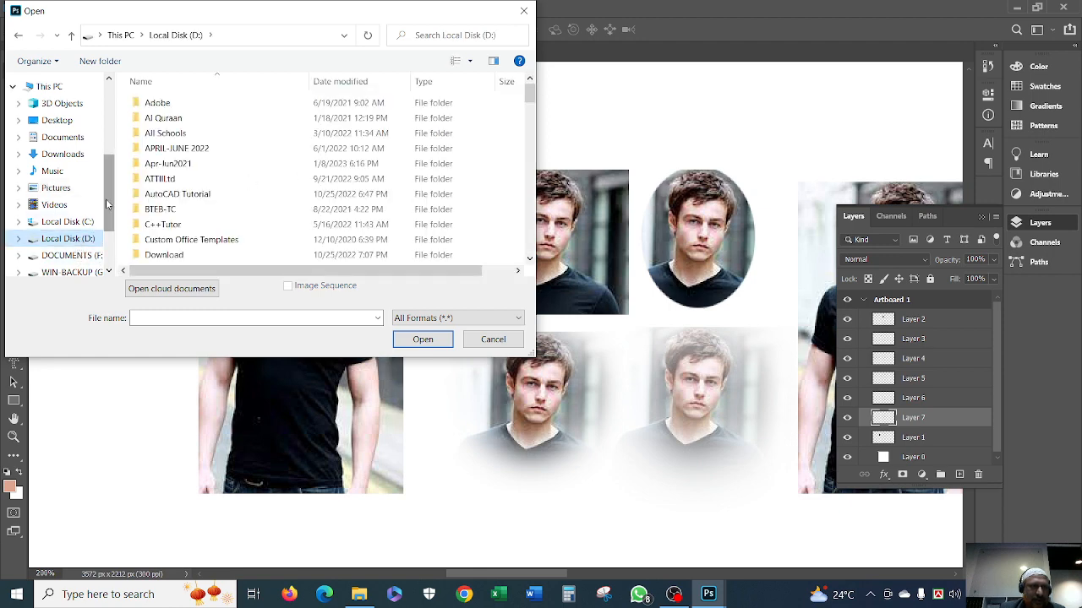
pyautogui.moveTo(106, 199); pyautogui.dragTo(107, 228)
pyautogui.click(63, 232)
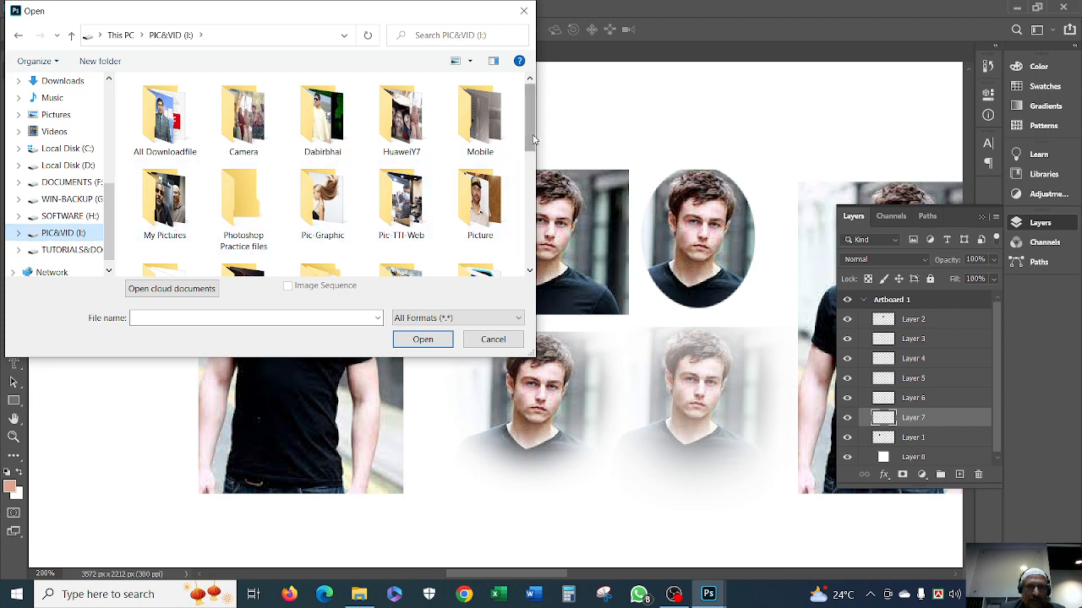
# Open Beach2.jpg from the PictureS folder on the PIC&VID (I:) drive
pyautogui.moveTo(533, 137)
pyautogui.mouseDown()
pyautogui.moveTo(549, 234)
pyautogui.moveTo(558, 127)
pyautogui.mouseUp()
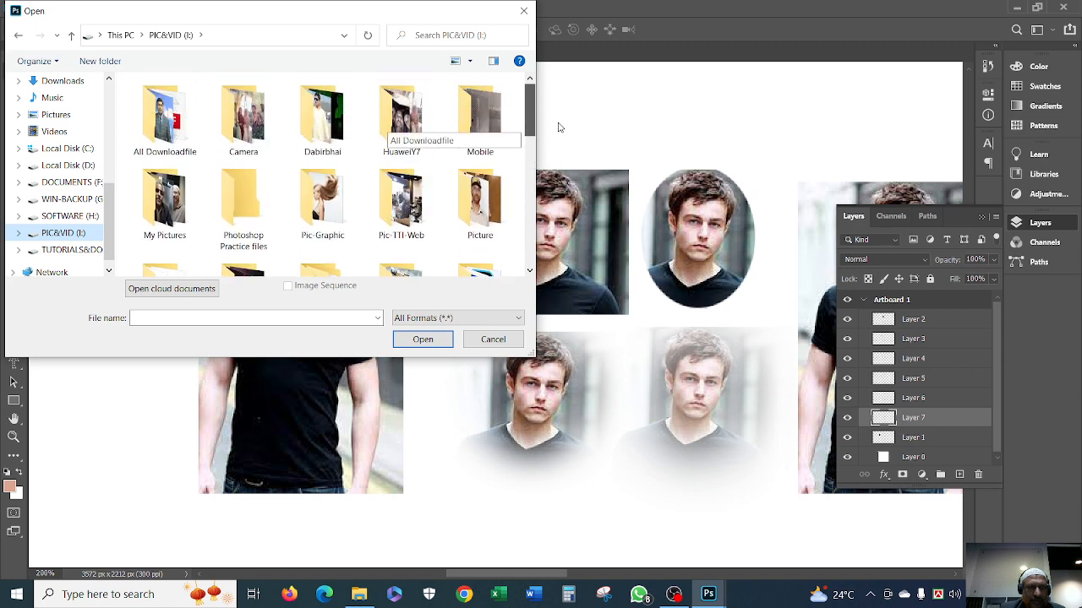
pyautogui.doubleClick(322, 199)
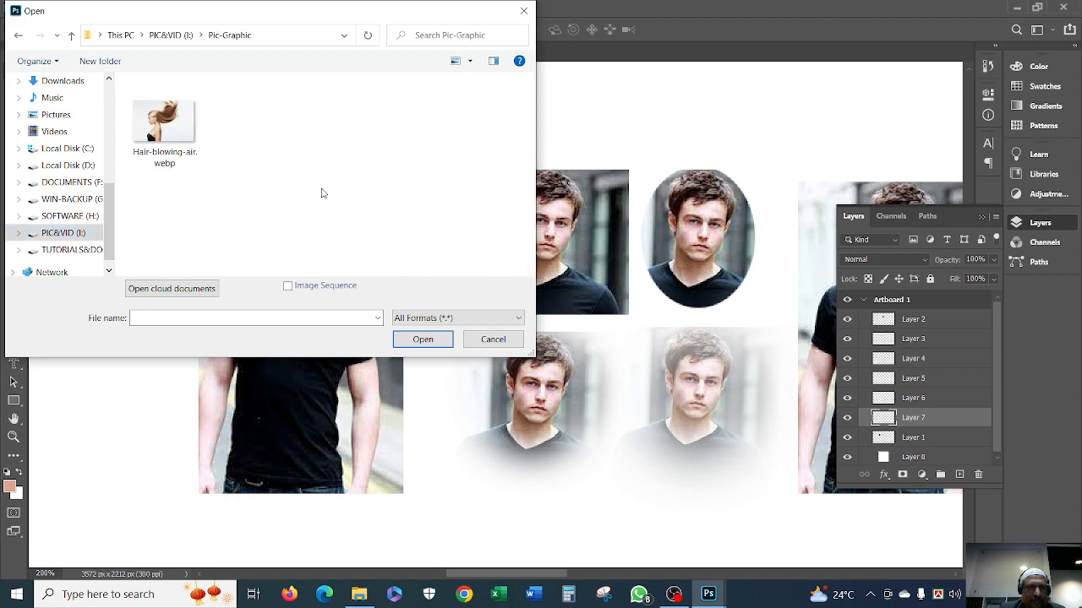
pyautogui.click(71, 34)
pyautogui.moveTo(526, 131); pyautogui.dragTo(532, 181)
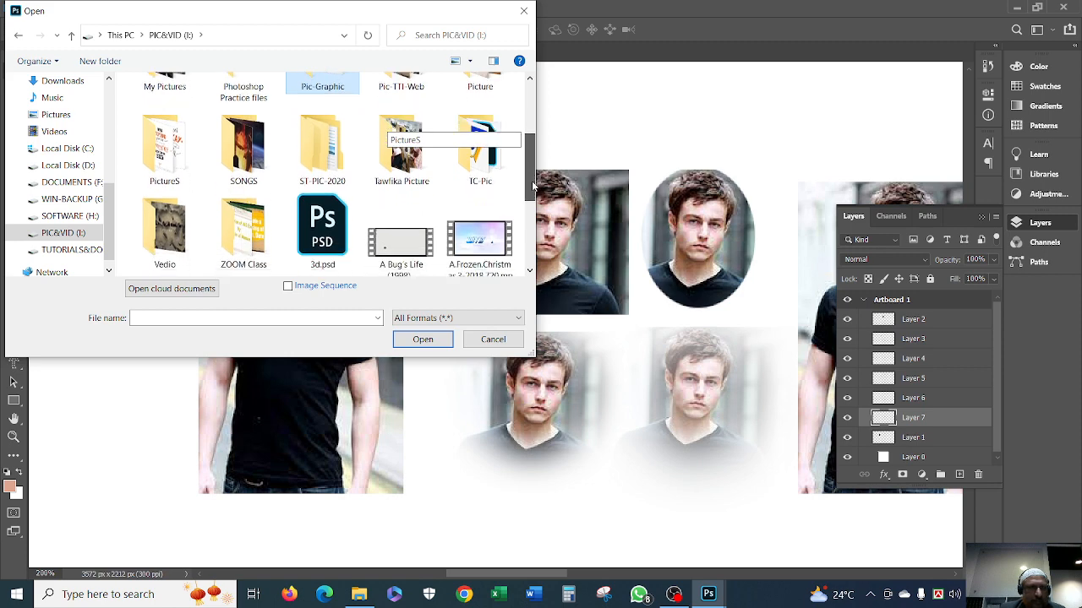
pyautogui.doubleClick(146, 159)
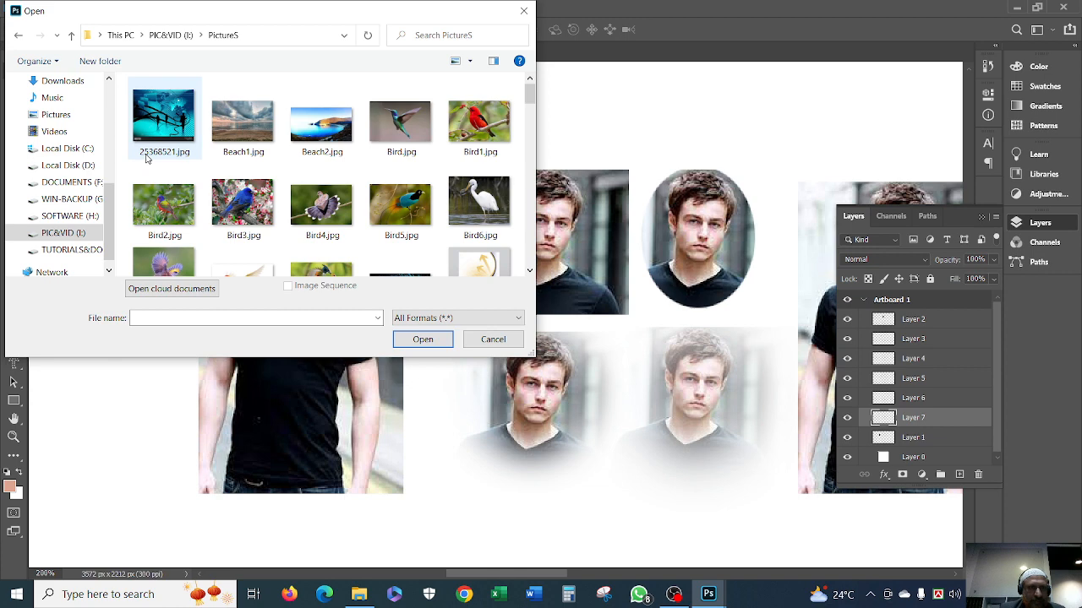
pyautogui.click(335, 119)
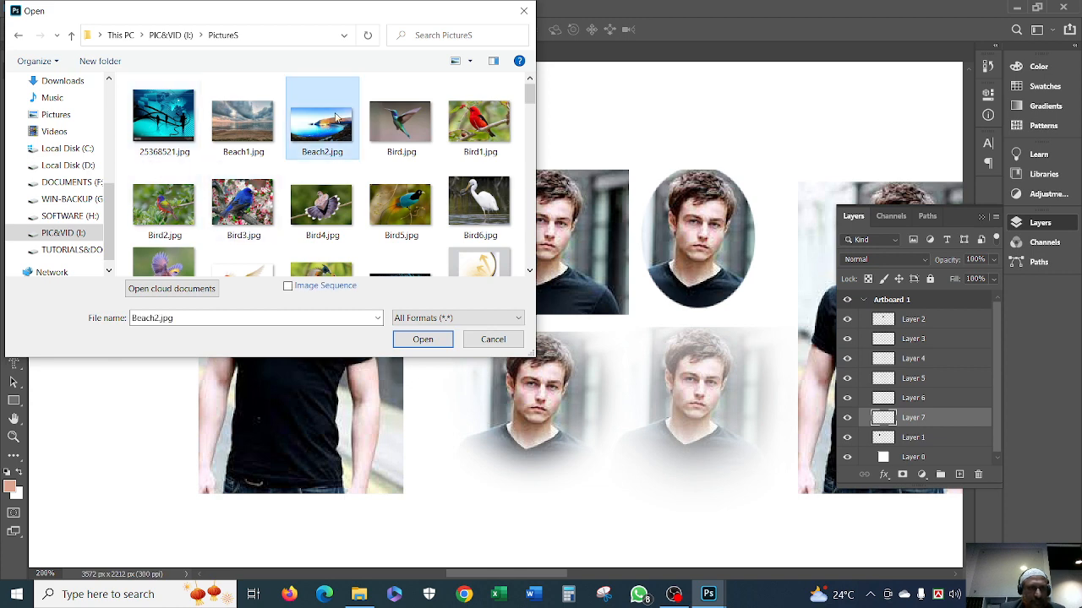
pyautogui.click(424, 339)
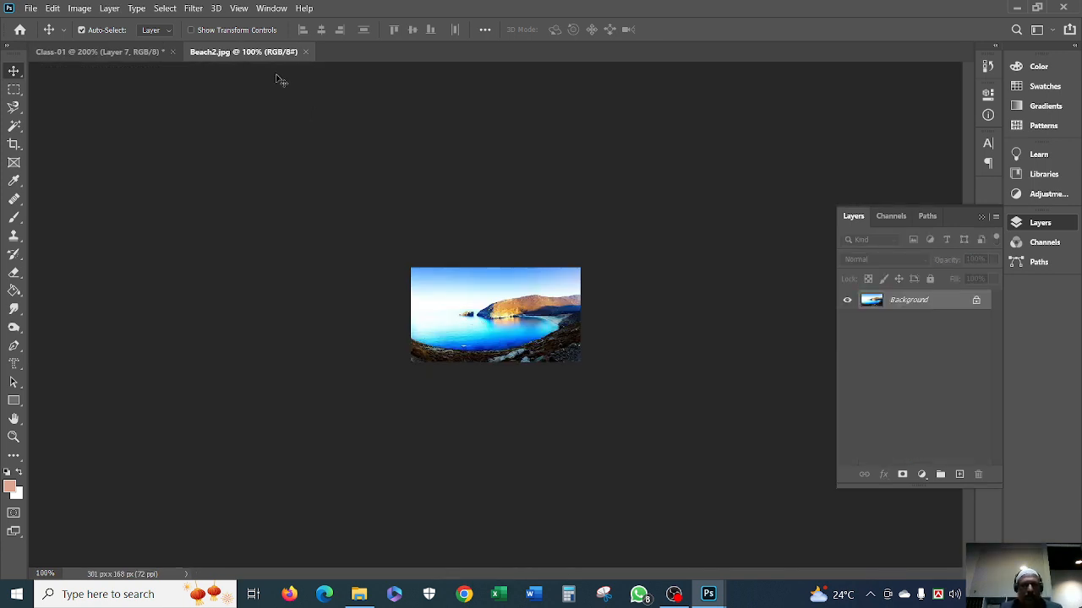
# Float Beach2.jpg in its own window and copy the hard-edged oval and the lower-right soft-edged cutout side by side onto the beach photo
pyautogui.moveTo(253, 52); pyautogui.dragTo(414, 91)
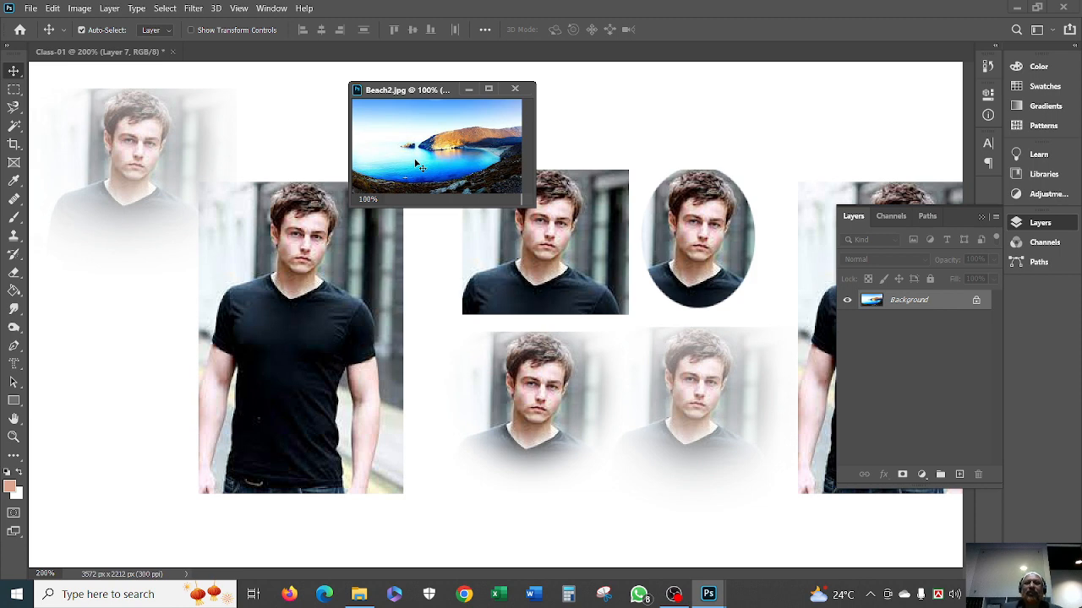
pyautogui.click(707, 248)
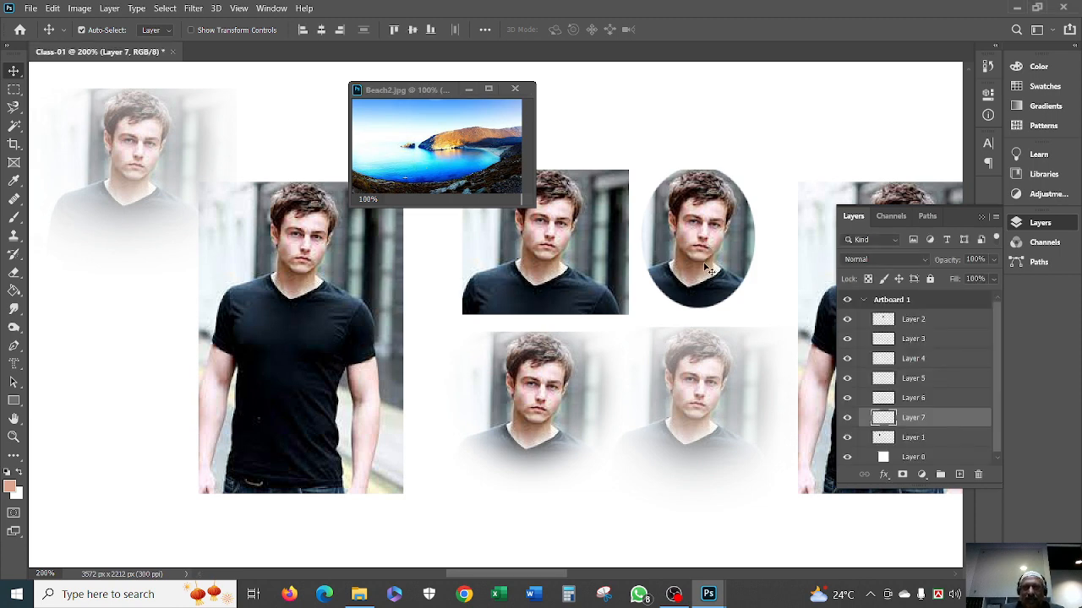
pyautogui.moveTo(721, 264); pyautogui.dragTo(417, 148)
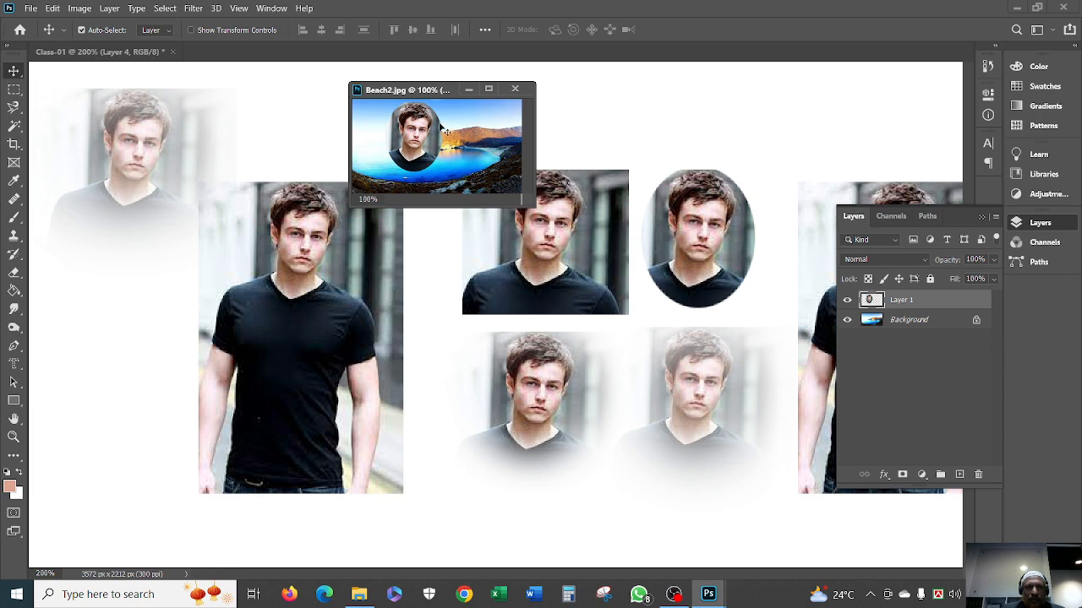
pyautogui.moveTo(422, 133); pyautogui.dragTo(470, 131)
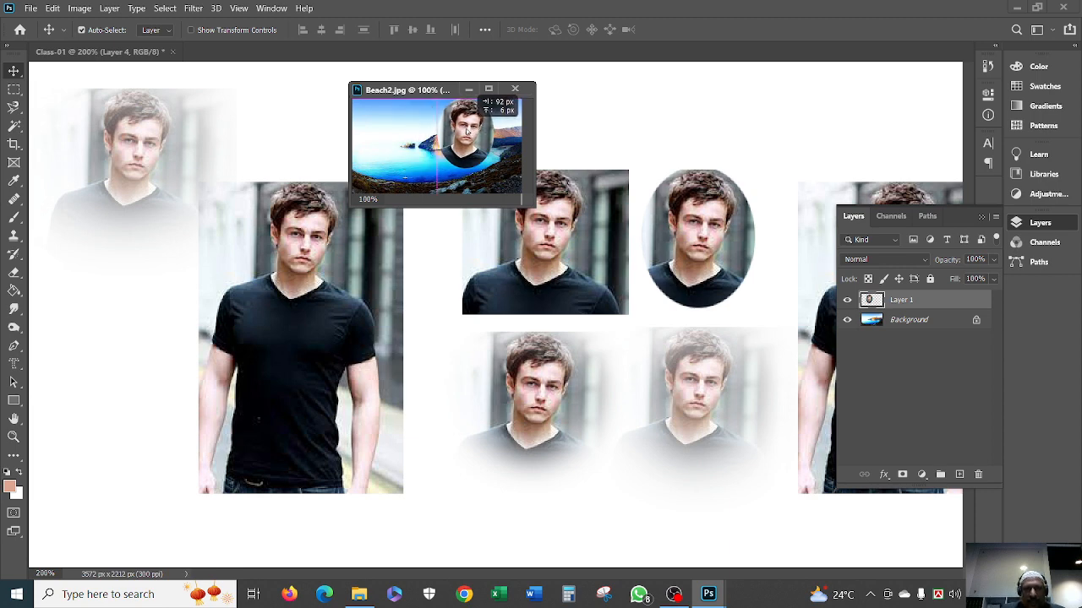
pyautogui.click(700, 412)
pyautogui.moveTo(700, 412); pyautogui.dragTo(398, 150)
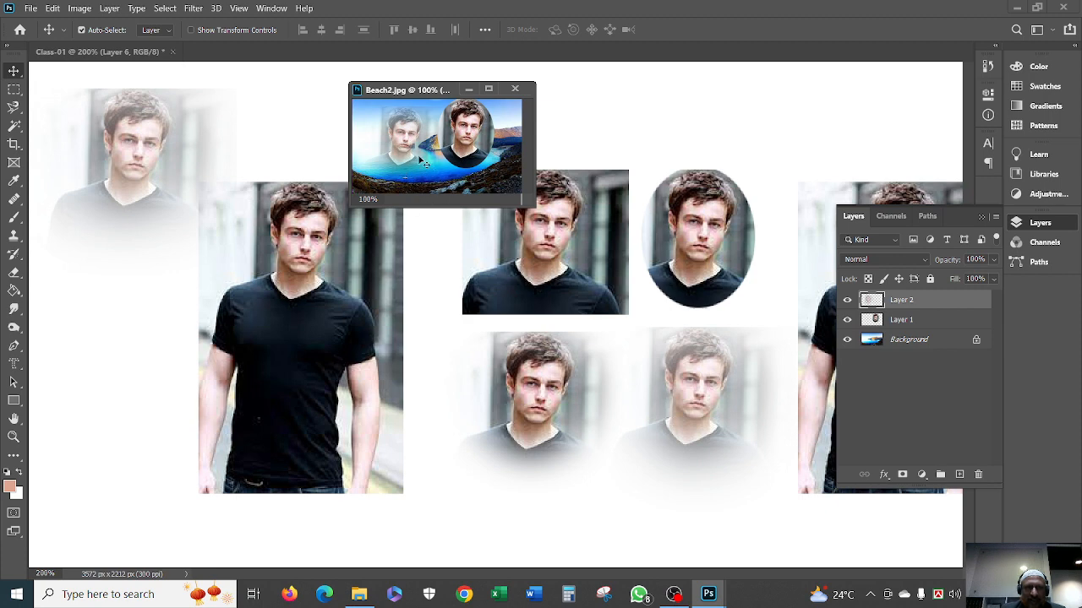
# Maximize the Beach2.jpg window at 400% zoom and move the oval cutout slightly up and to the left
pyautogui.click(487, 89)
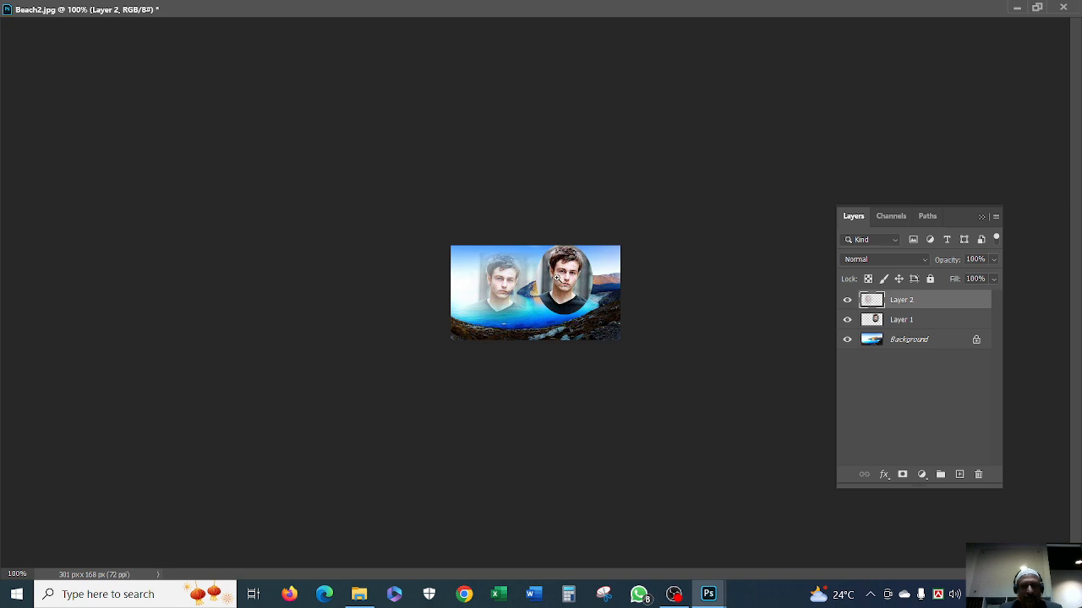
pyautogui.keyDown('ctrl'); pyautogui.click(557, 278); pyautogui.keyUp('ctrl')
pyautogui.keyDown('ctrl'); pyautogui.click(557, 278); pyautogui.keyUp('ctrl')
pyautogui.keyDown('ctrl'); pyautogui.click(557, 278); pyautogui.keyUp('ctrl')
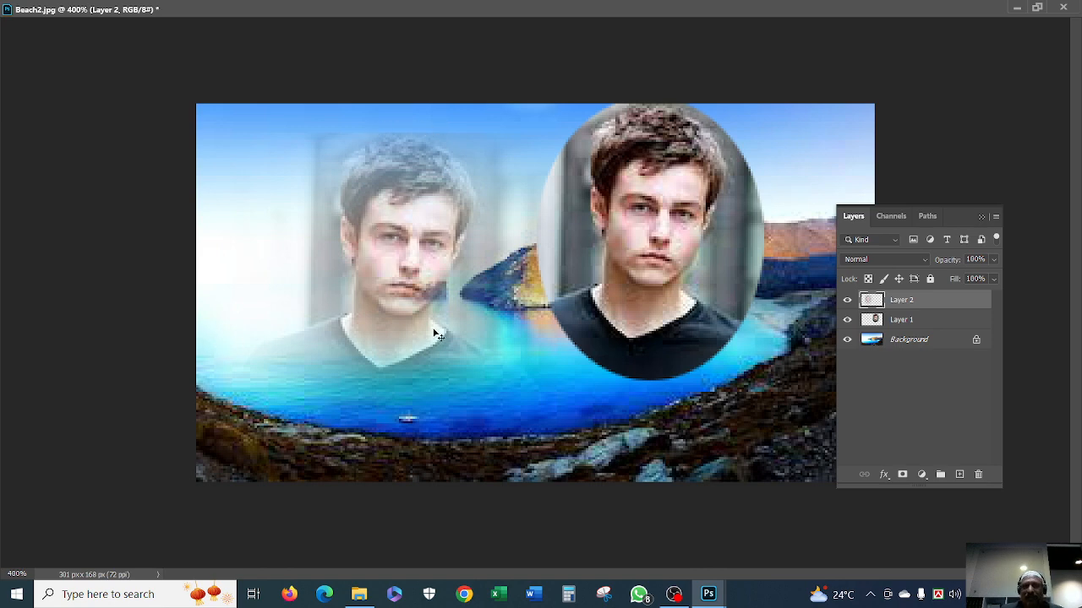
pyautogui.moveTo(679, 245); pyautogui.dragTo(656, 205)
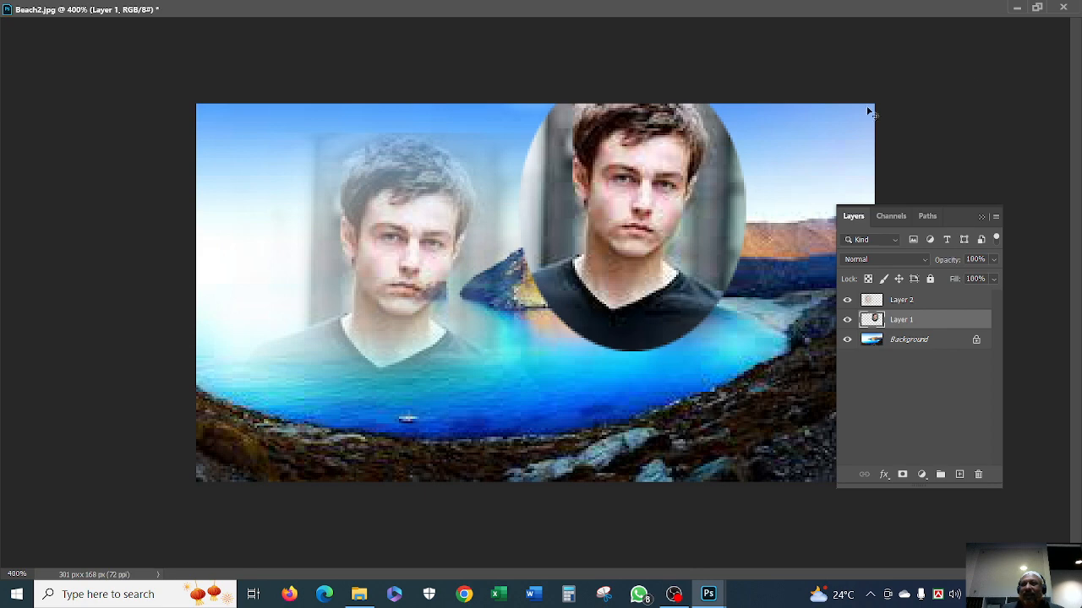
# Restore Beach2.jpg to a larger floating window and shift the soft-edged cutout to the left on the beach photo
pyautogui.click(1040, 12)
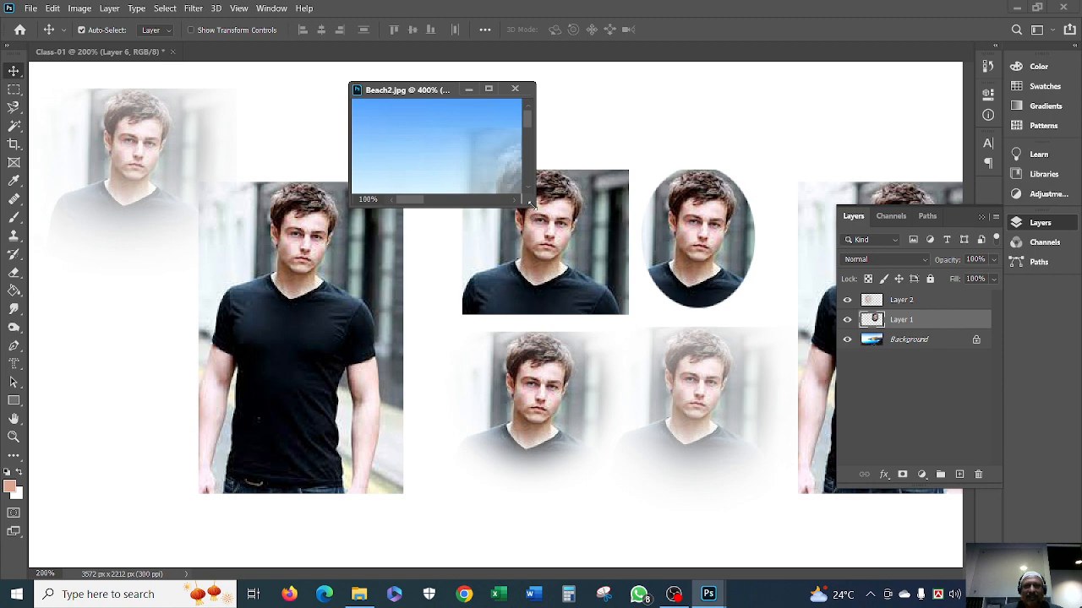
pyautogui.moveTo(534, 207); pyautogui.dragTo(686, 360)
pyautogui.moveTo(580, 234); pyautogui.dragTo(509, 222)
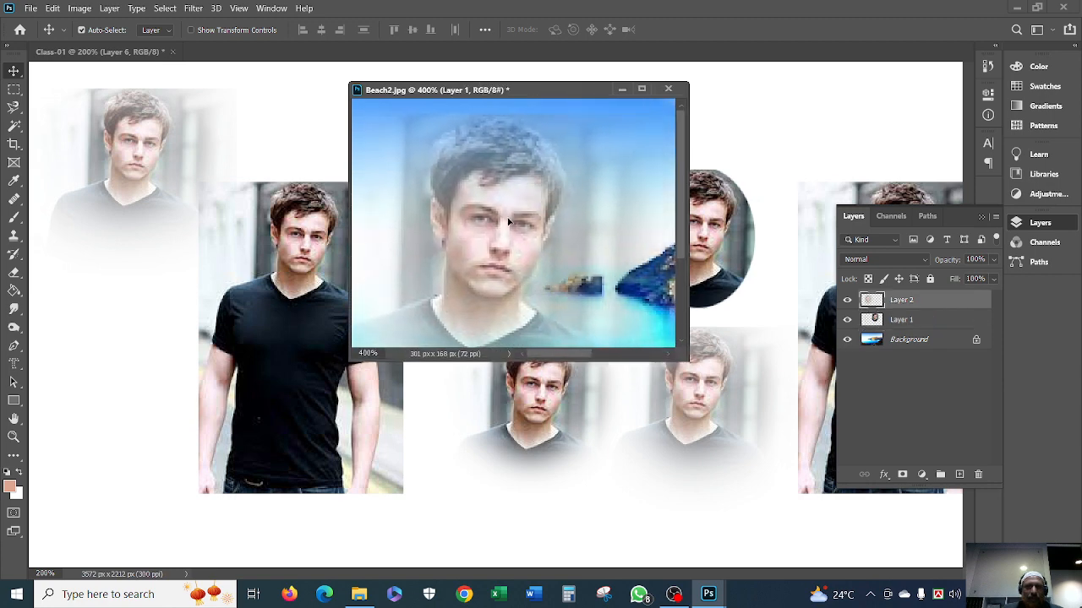
pyautogui.click(668, 89)
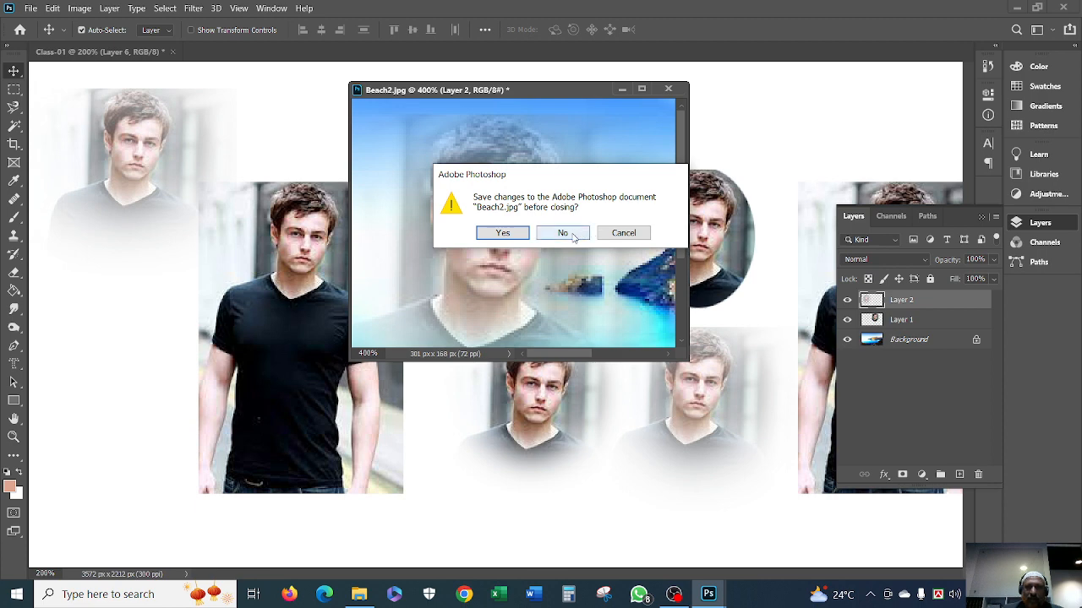
pyautogui.click(624, 233)
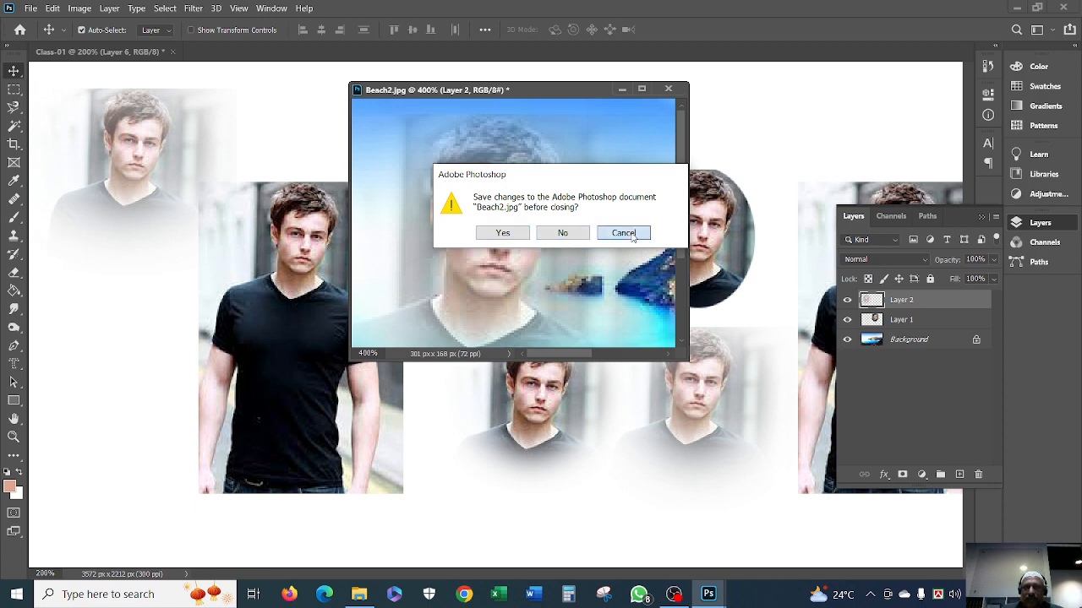
pyautogui.moveTo(539, 87); pyautogui.dragTo(630, 79)
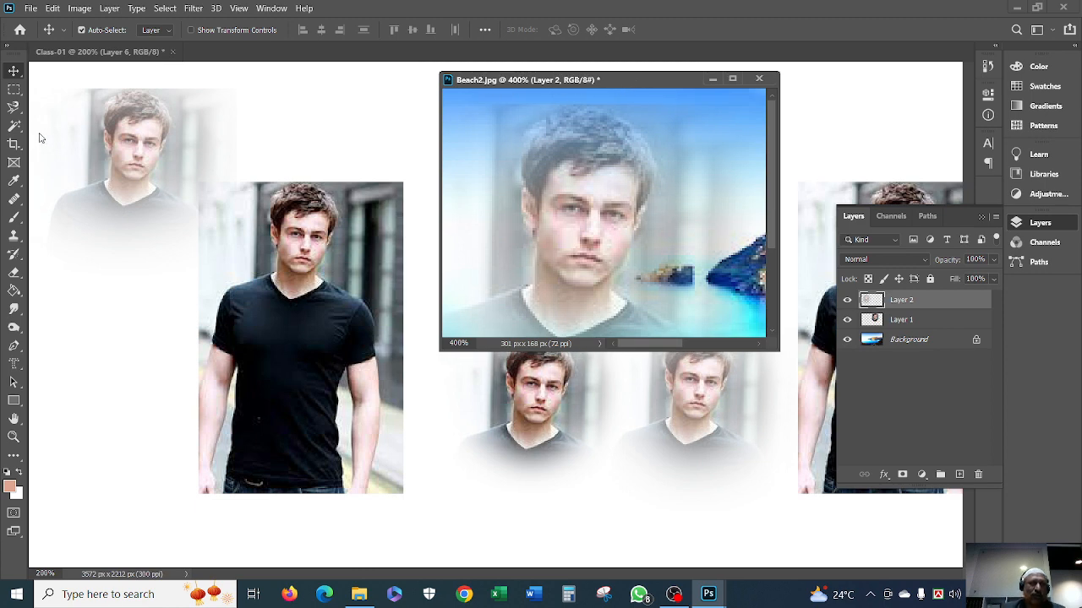
# Switch to the Elliptical Marquee tool and reposition the floating Beach2.jpg window over the Class-01 canvas
pyautogui.click(15, 94)
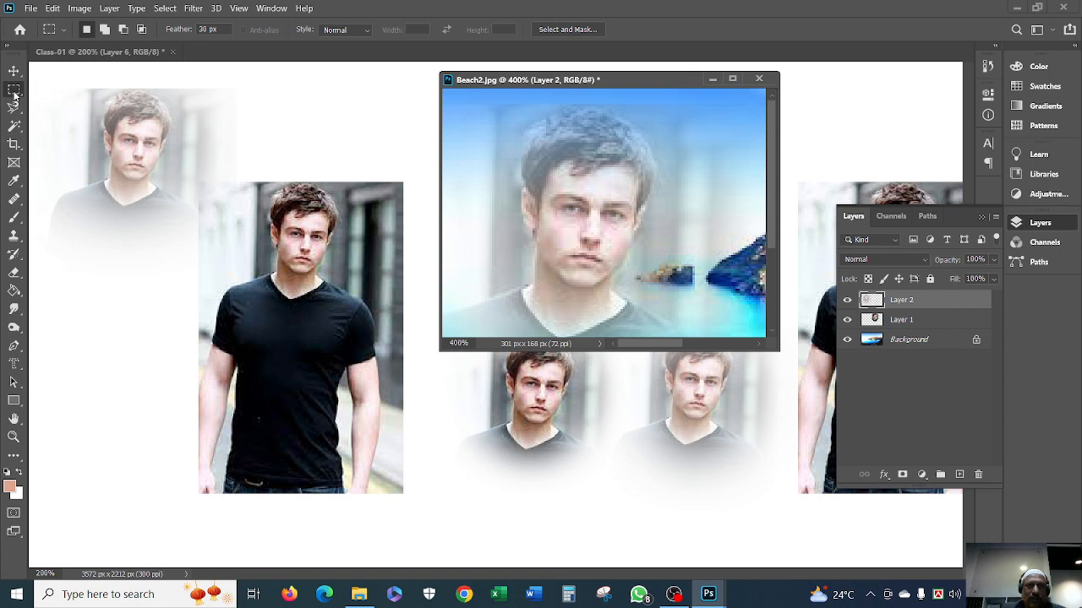
pyautogui.rightClick(14, 91)
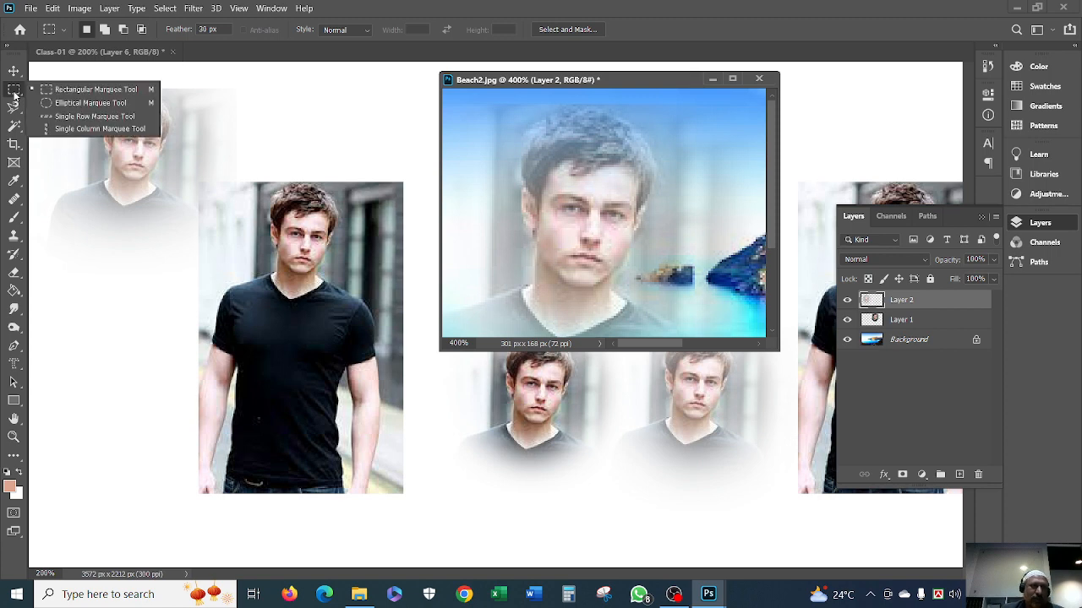
pyautogui.click(76, 102)
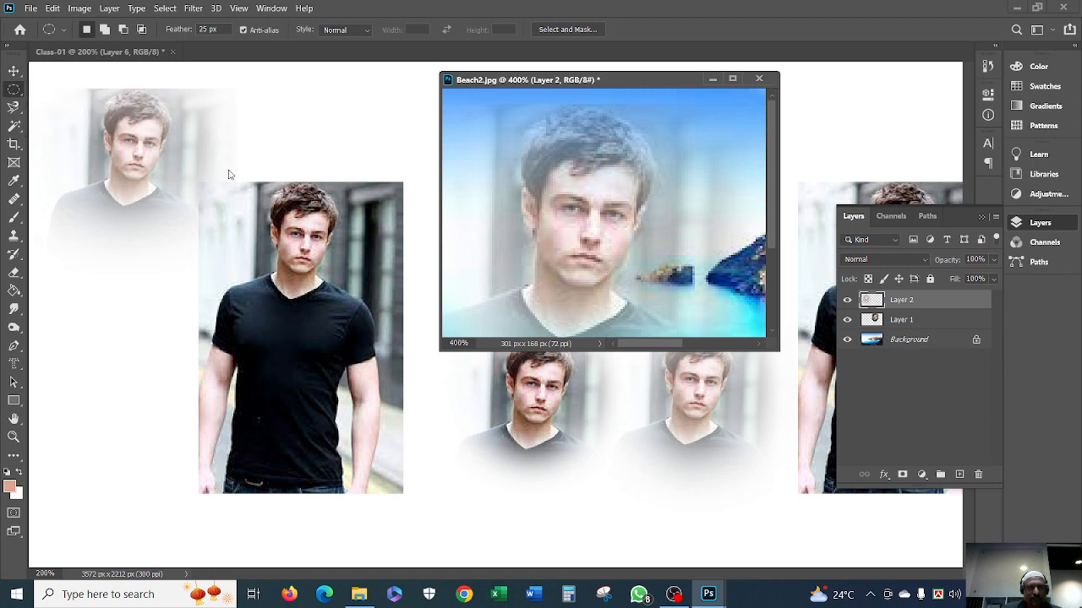
pyautogui.moveTo(623, 85); pyautogui.dragTo(555, 85)
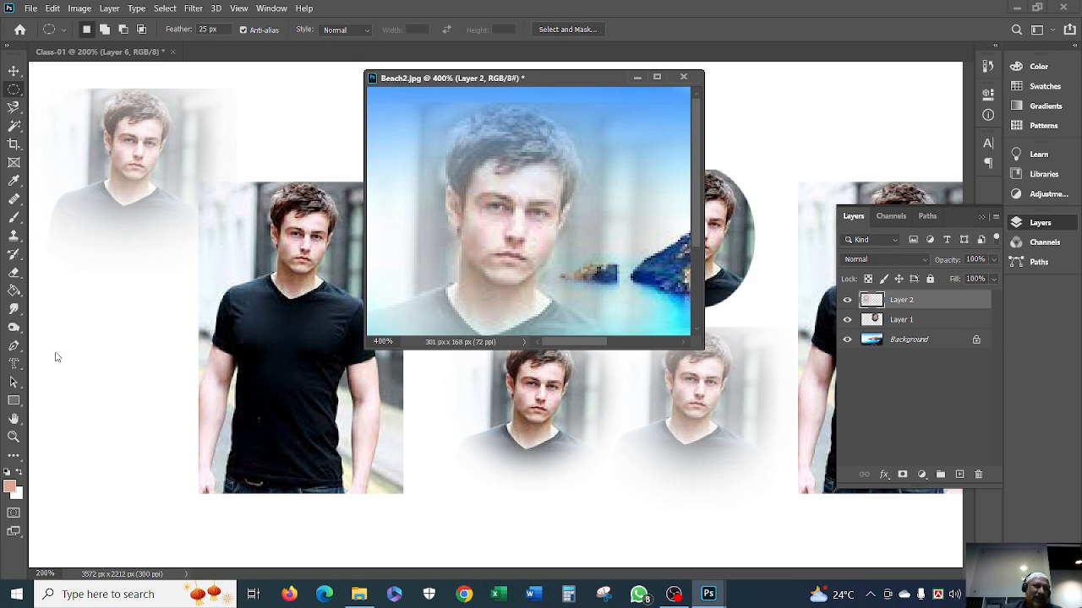
pyautogui.click(16, 72)
pyautogui.click(14, 89)
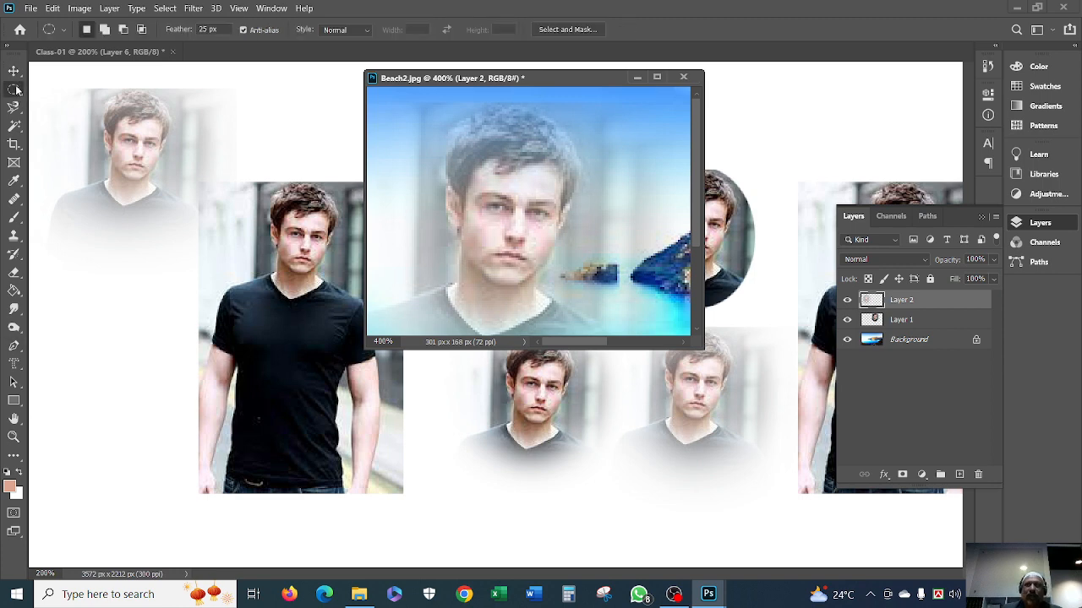